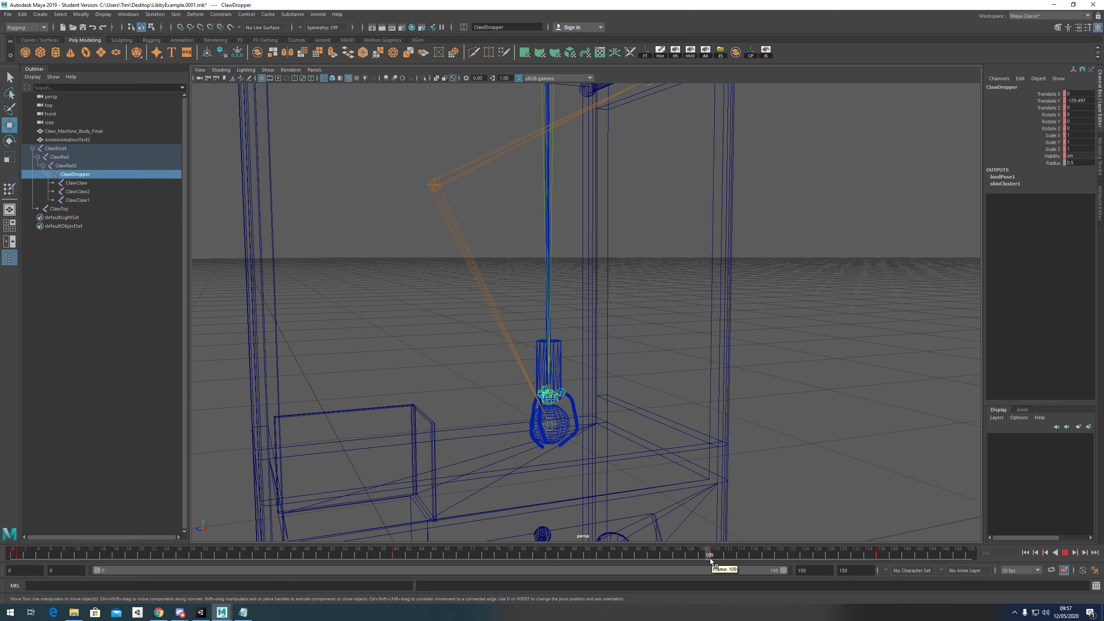
- Examine the ClawDropper and ClawToy joints between frames 111 and 114, where the claw lifts off
key(f)
click(538, 370)
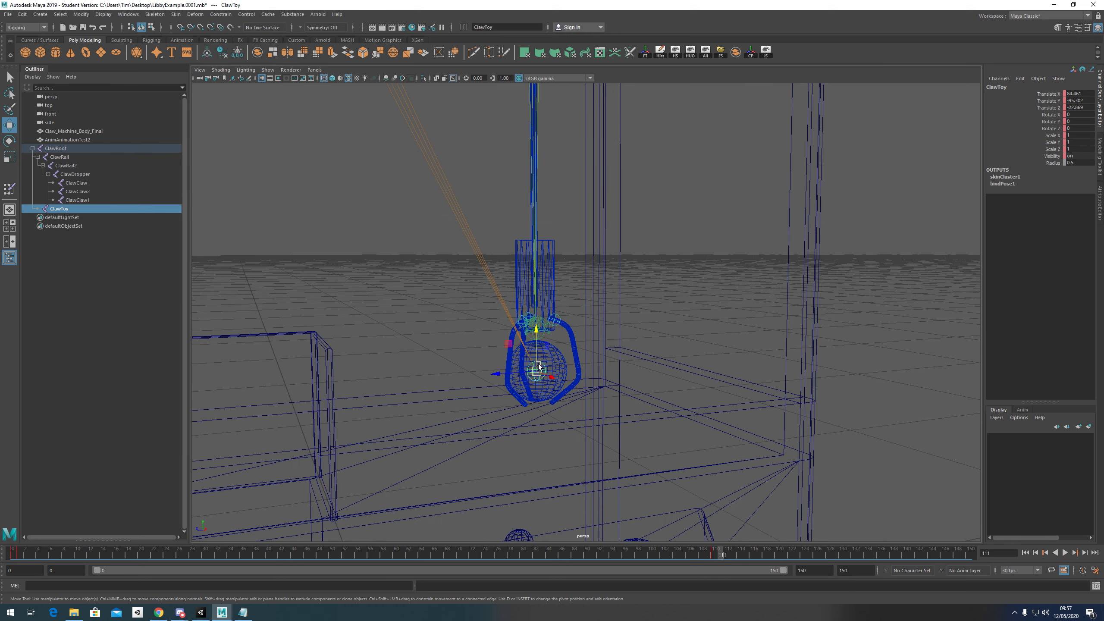
click(540, 338)
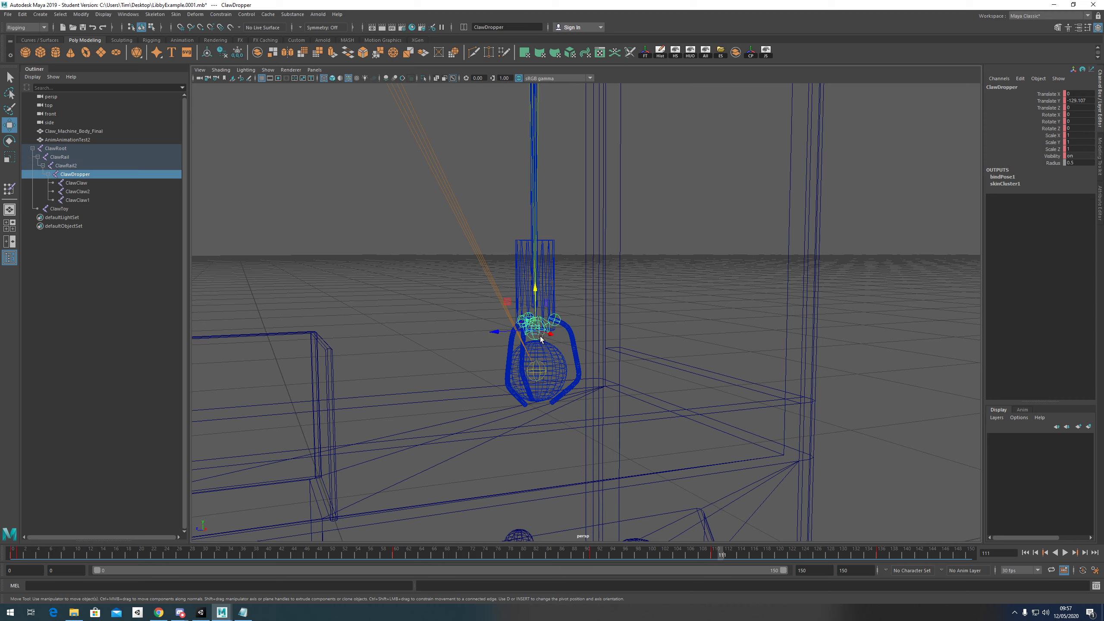
click(539, 371)
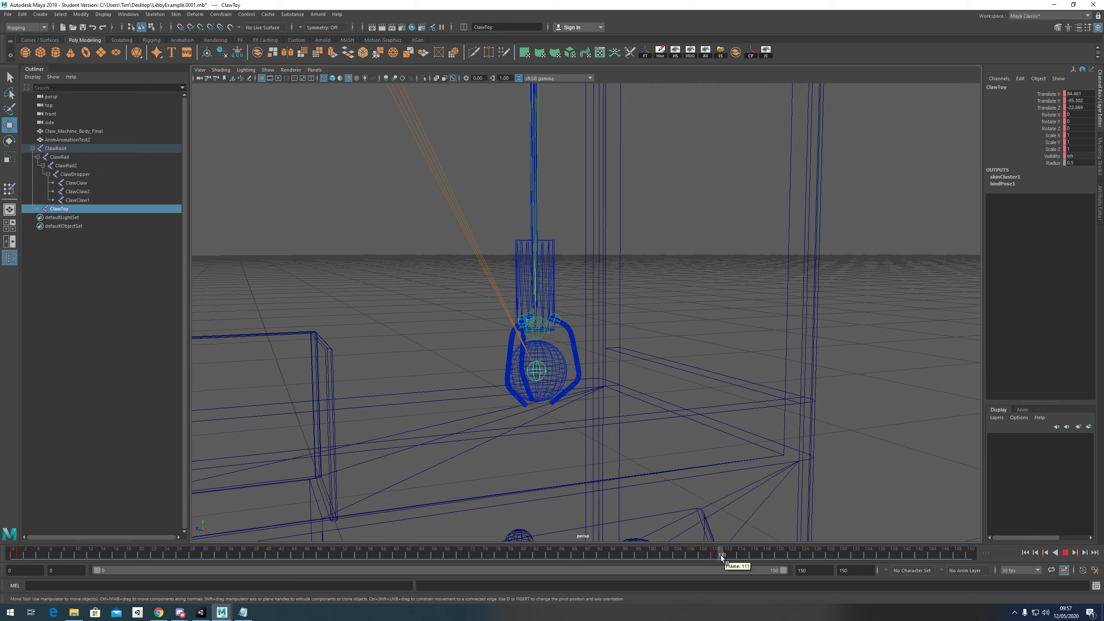
key(alt+v)
key(alt+v)
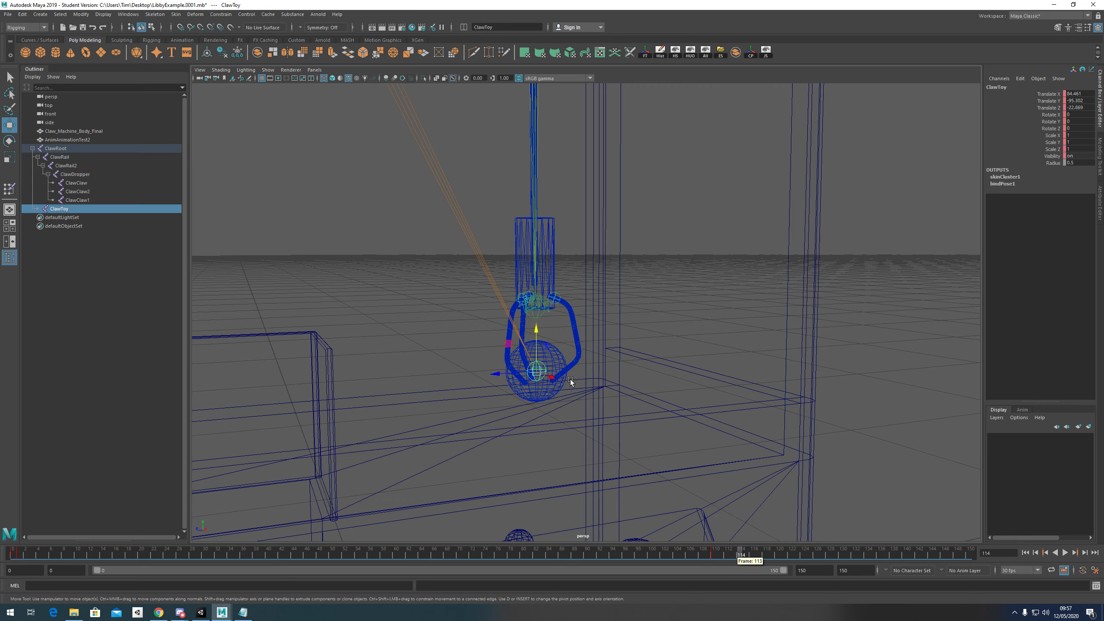
click(539, 314)
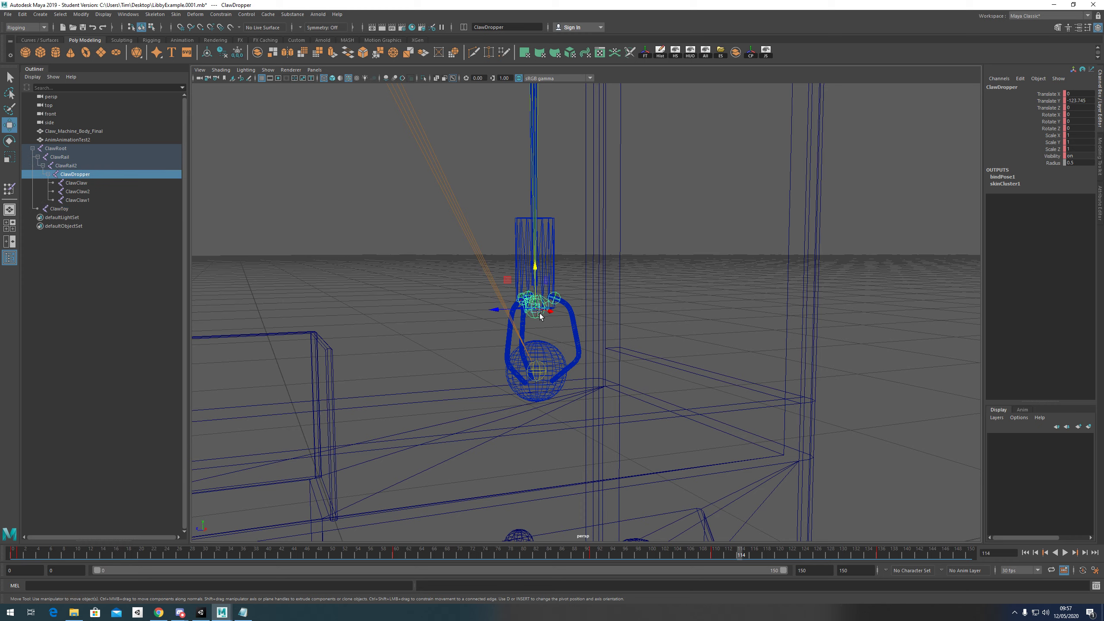
- At frame 136, raise the ClawToy joint into the lifted claw, to a Translate Y of about -5.304
click(878, 555)
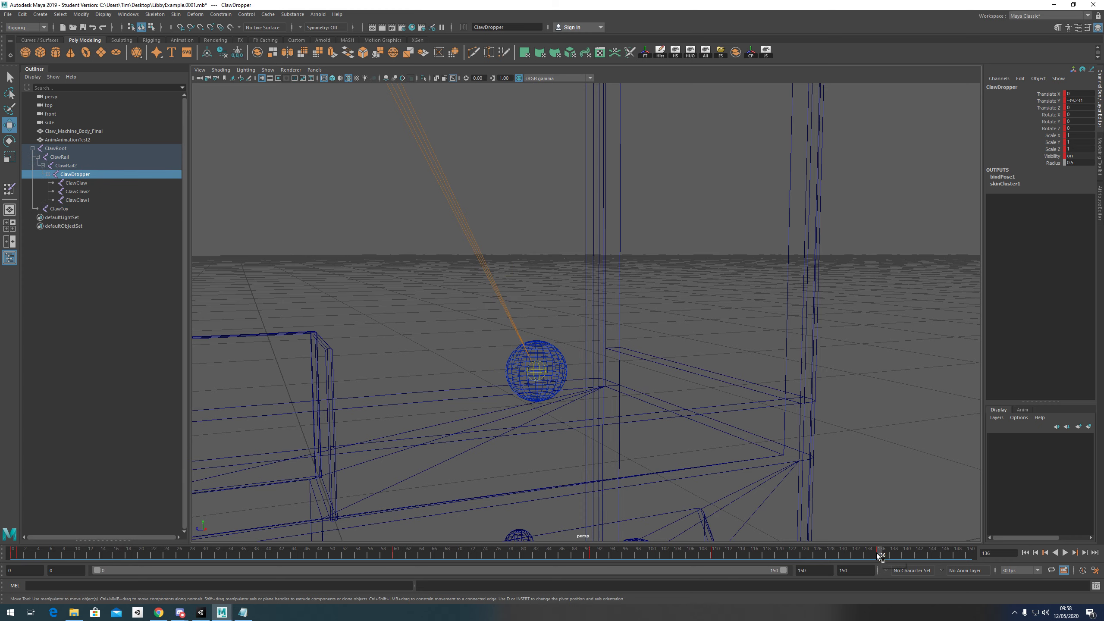
click(538, 368)
scroll(538, 382, down, 5)
scroll(535, 389, up, 1)
drag(534, 389, 521, 148)
key(f)
scroll(561, 330, down, 8)
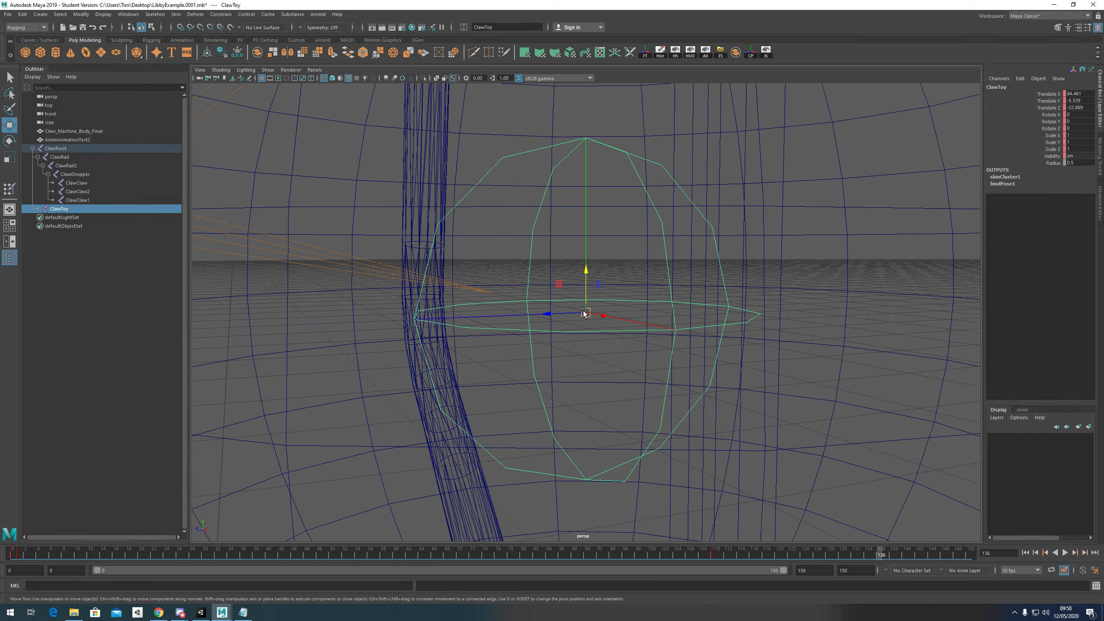
drag(585, 282, 588, 278)
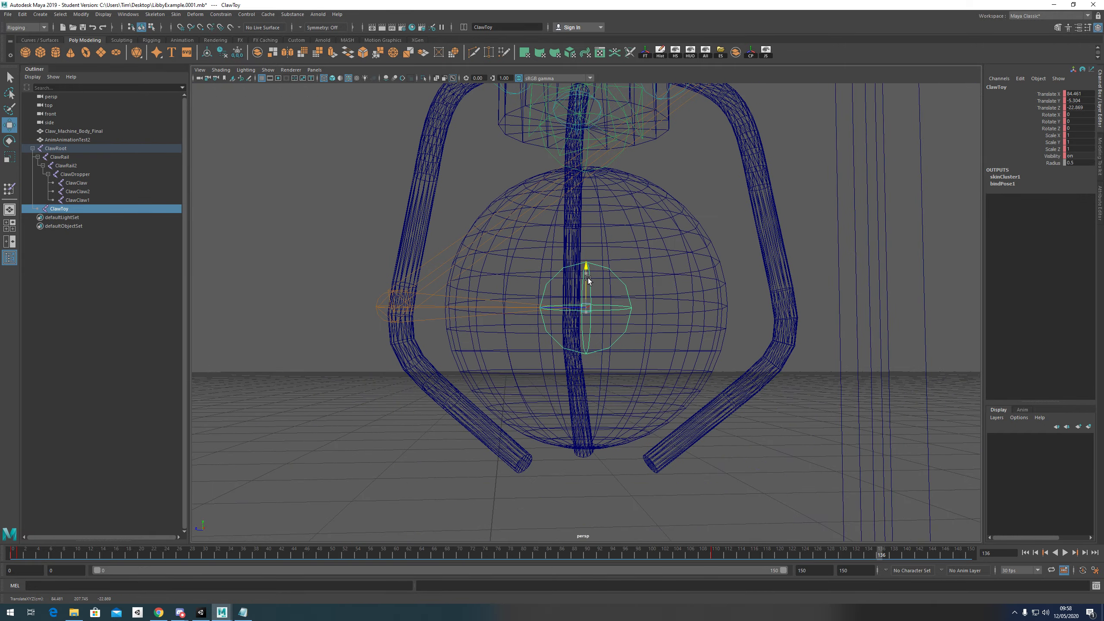
scroll(591, 347, down, 4)
scroll(592, 347, down, 5)
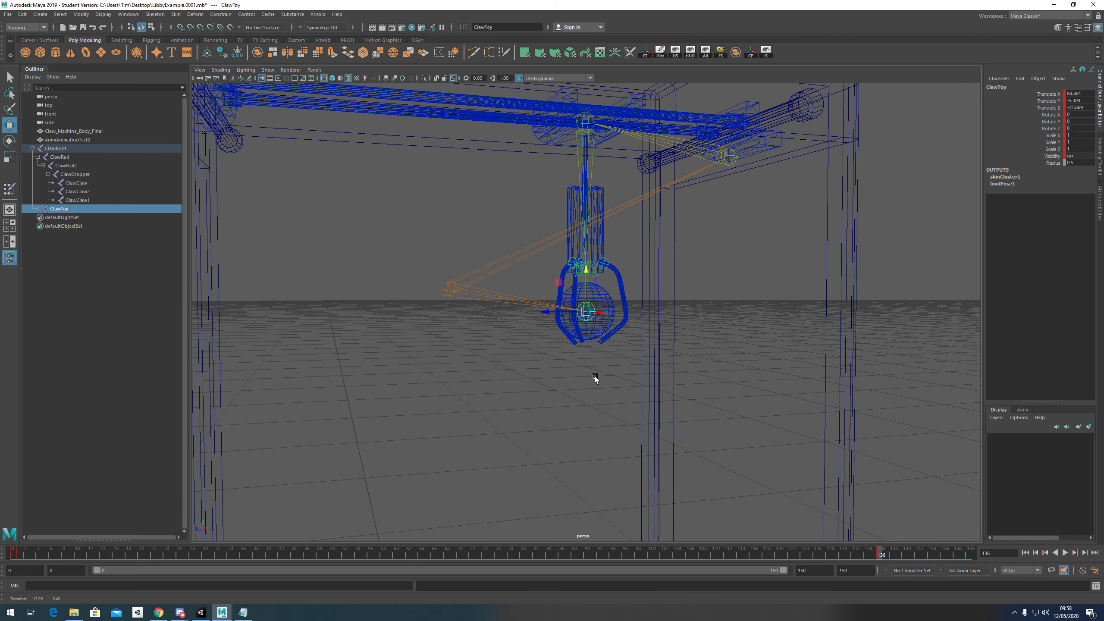
- Switch the viewport to shaded display and check the toy inside the claw around frame 136
key(5)
scroll(712, 451, down, 3)
mouse_move(874, 547)
mouse_down()
mouse_move(865, 556)
mouse_move(689, 559)
mouse_move(880, 556)
mouse_up()
scroll(516, 337, up, 6)
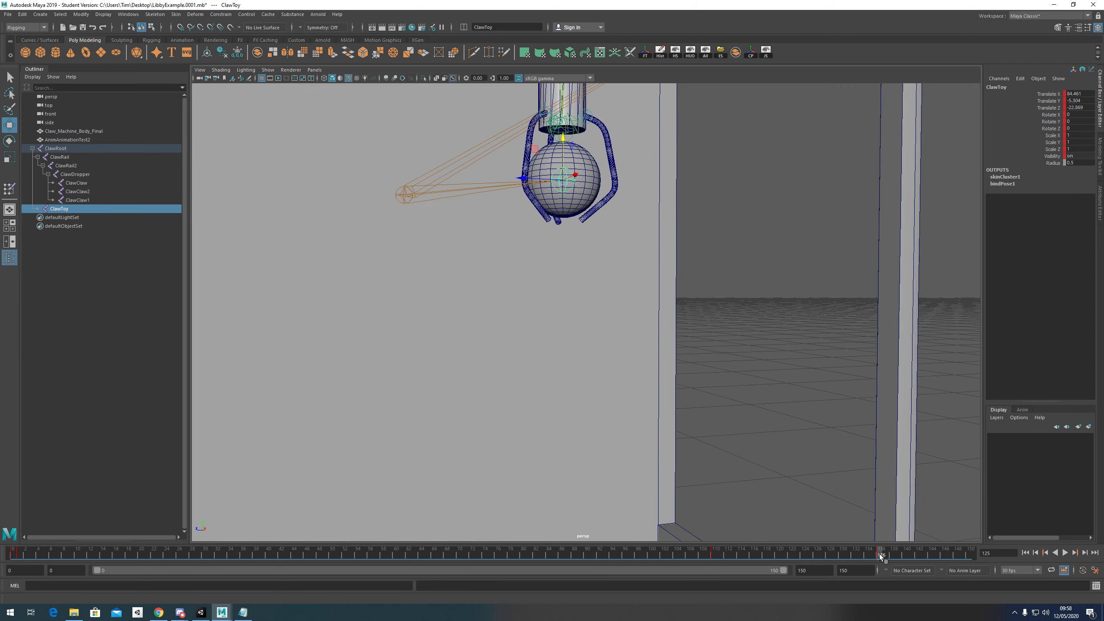
- Try moving ClawToy's keyframe from frame 136 to about frame 130
double_click(880, 556)
click(880, 557)
drag(880, 555, 851, 556)
scroll(713, 416, down, 3)
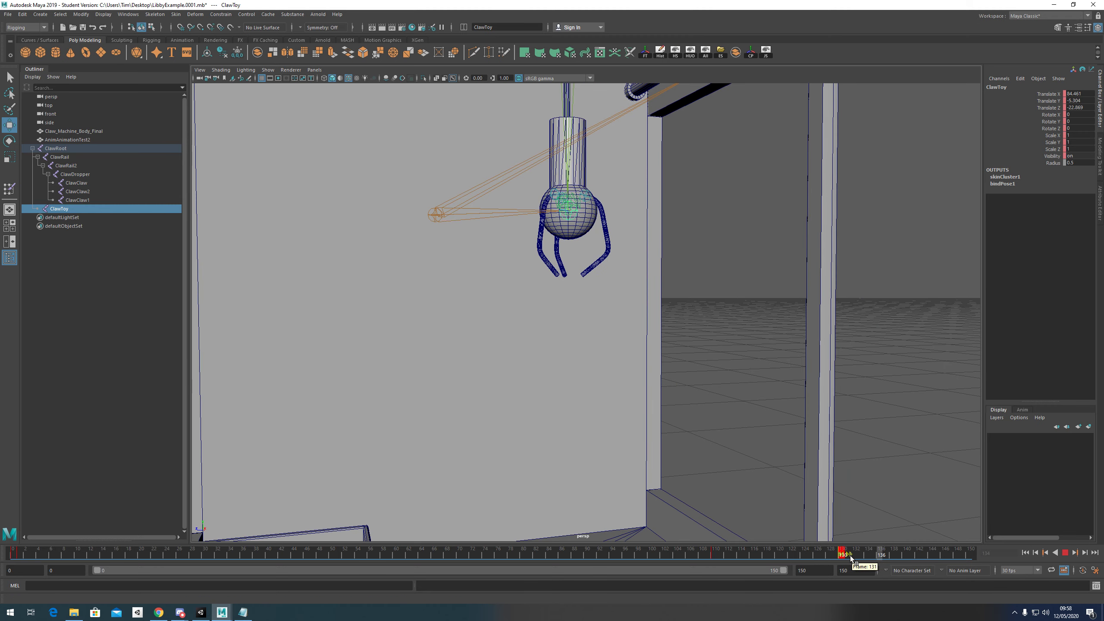
- Play back and scrub the claw's lift, checking how closely the toy follows it up to frame 136
scroll(639, 343, down, 3)
drag(776, 557, 588, 553)
click(1065, 553)
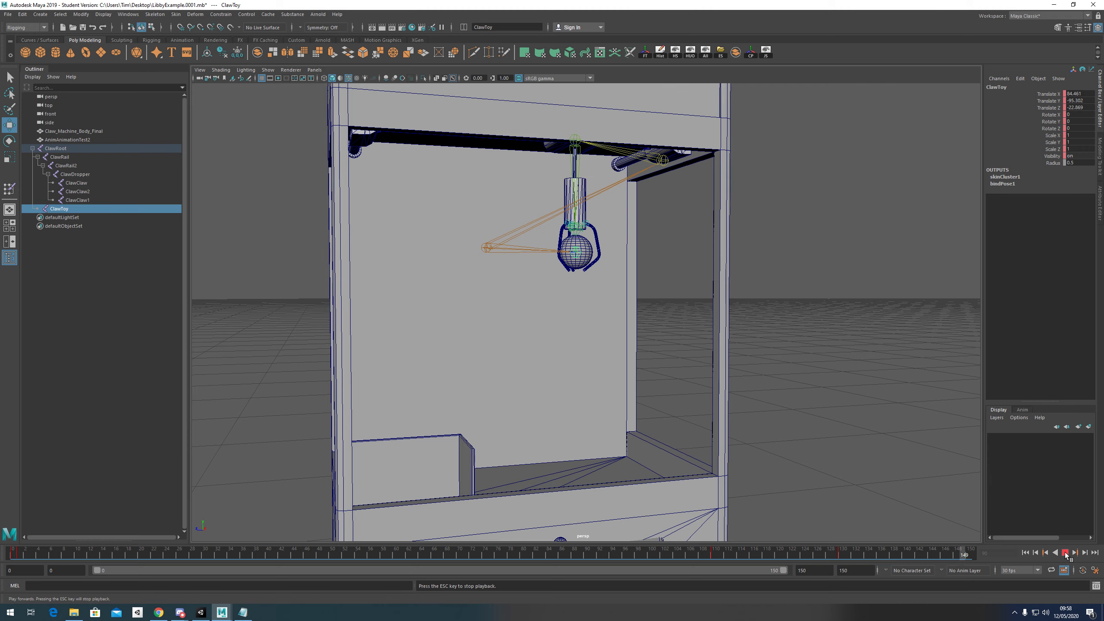
click(1065, 554)
alt+middle_drag(636, 333, 607, 286)
drag(714, 556, 848, 552)
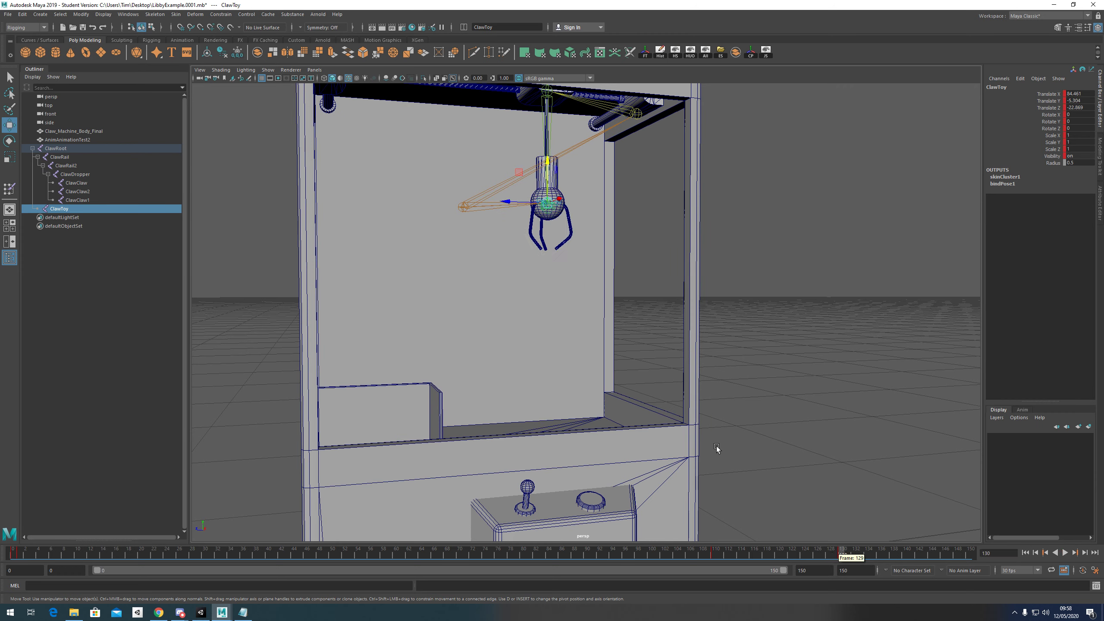
key(alt+v)
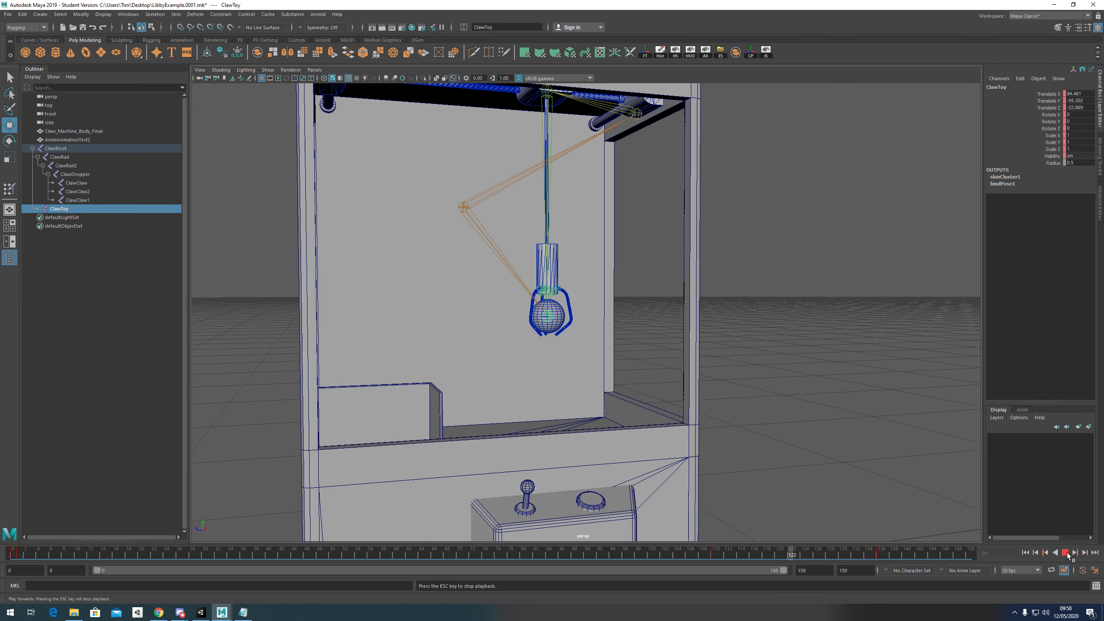
click(1065, 552)
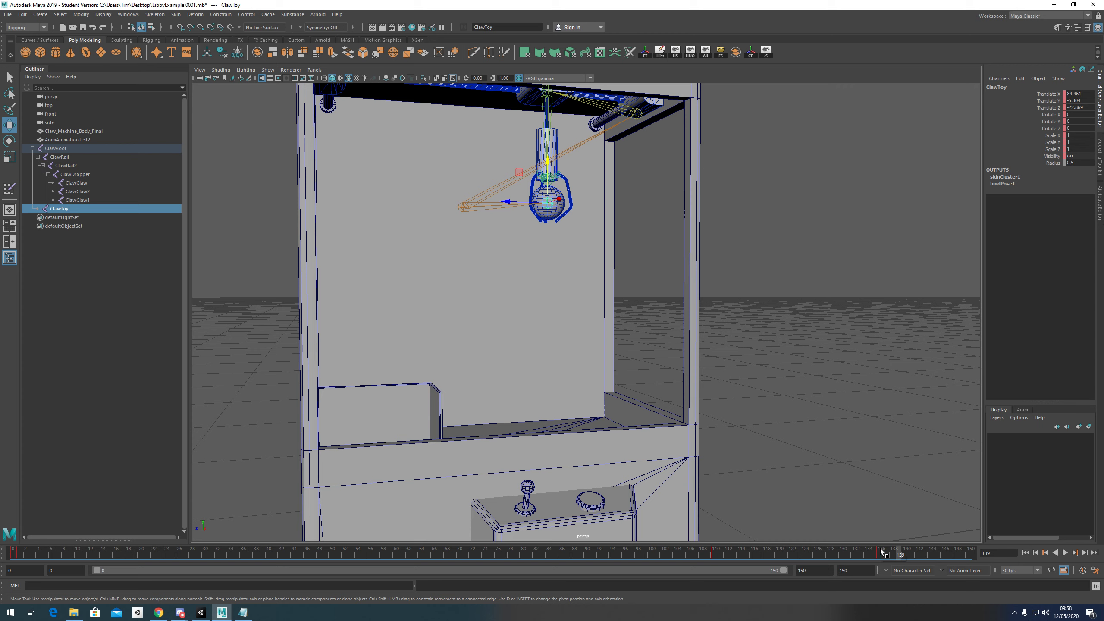
key(alt+v)
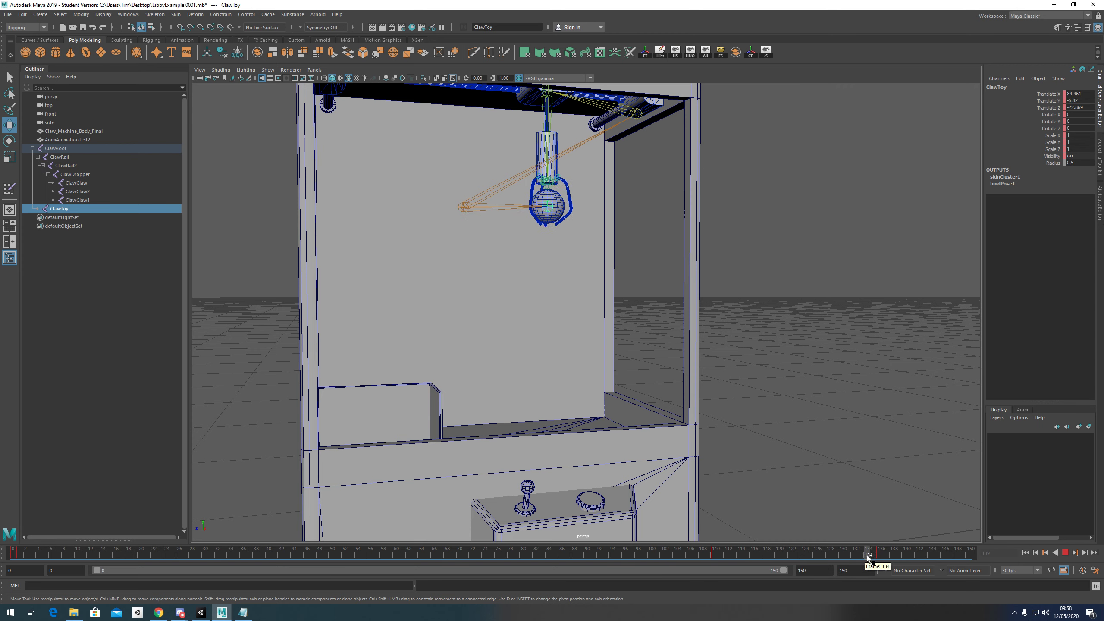
drag(868, 559, 881, 559)
- Extend both the playback range and the animation range to end at frame 200
drag(814, 572, 768, 575)
text(2)
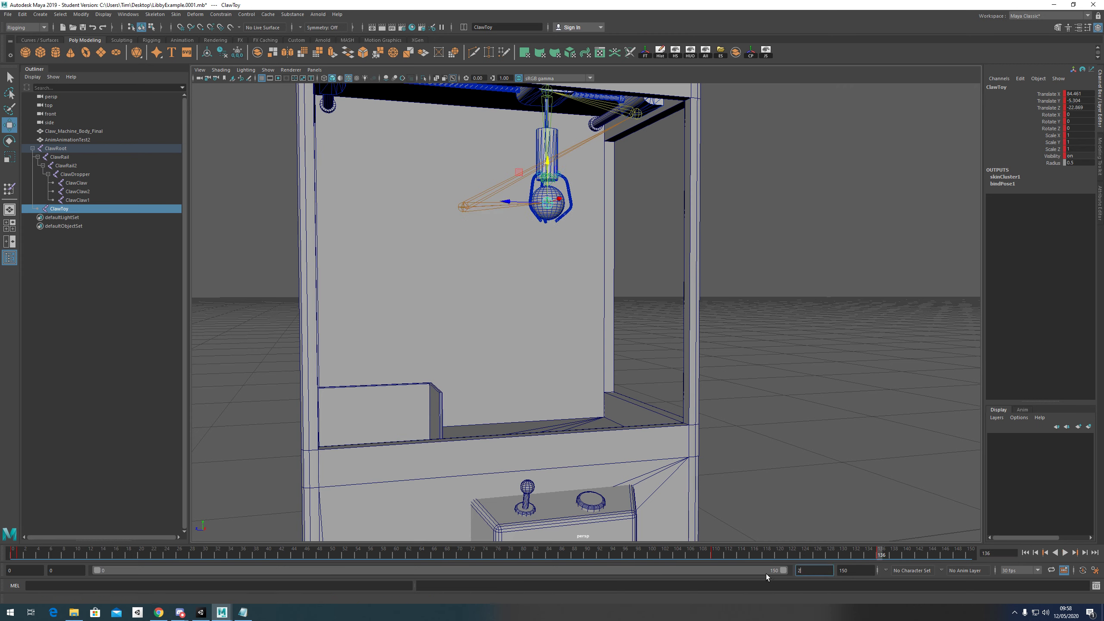
text(00)
key(Tab)
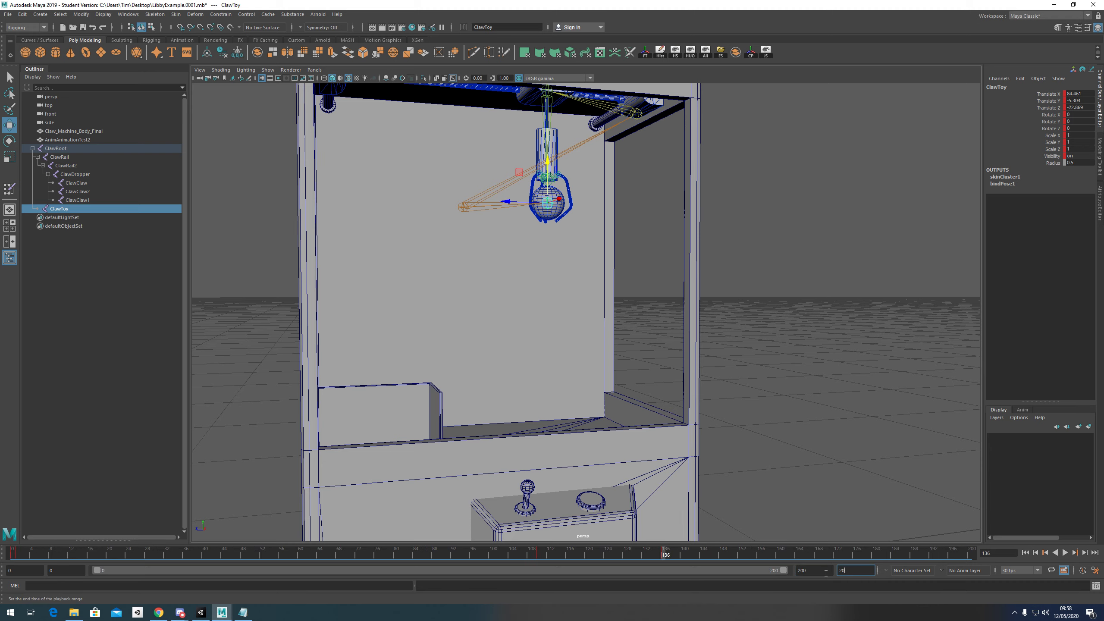
- Set a keyframe on the ClawRail joint at frame 136 in its current position
drag(670, 557, 664, 558)
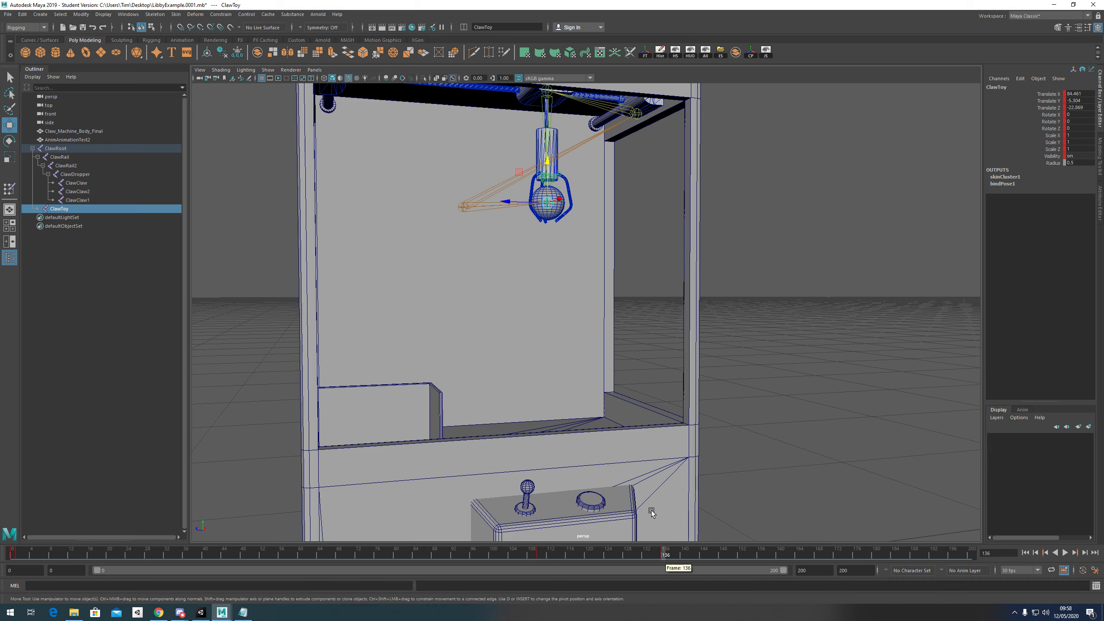
mouse_move(582, 263)
alt+mouse_down()
mouse_move(580, 276)
mouse_move(586, 229)
mouse_move(584, 247)
alt+mouse_up()
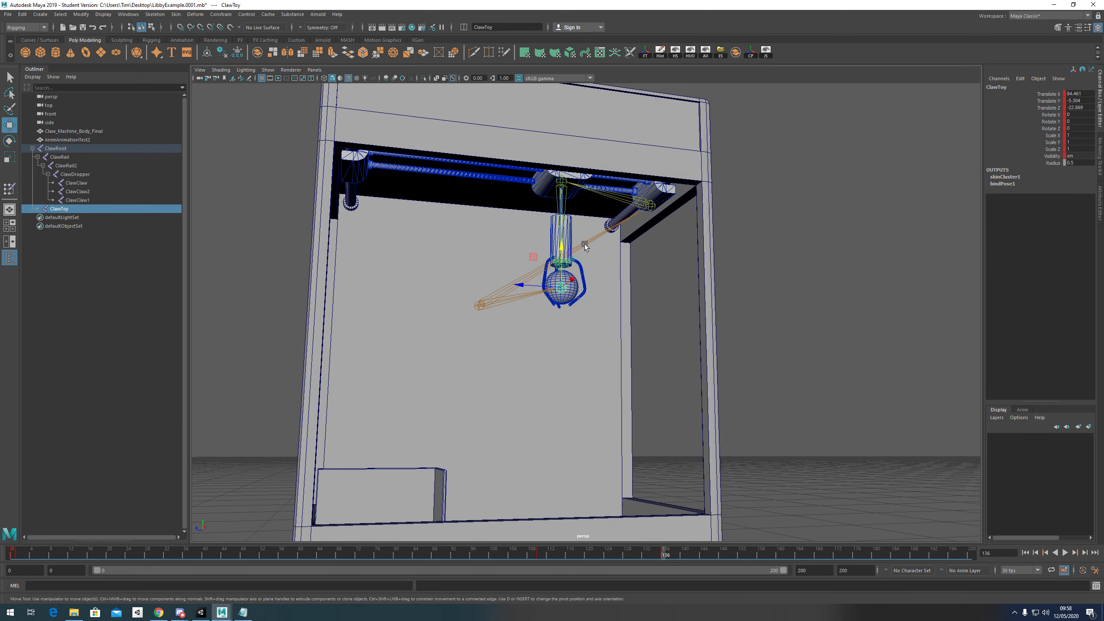
click(563, 183)
drag(676, 558, 448, 535)
click(60, 157)
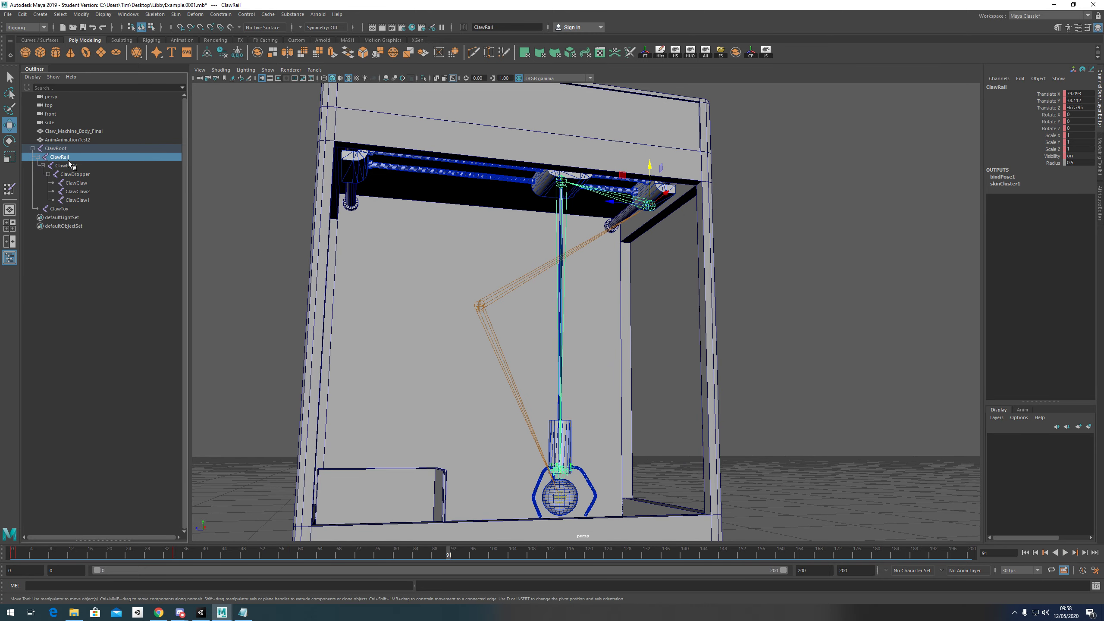
click(72, 166)
click(72, 157)
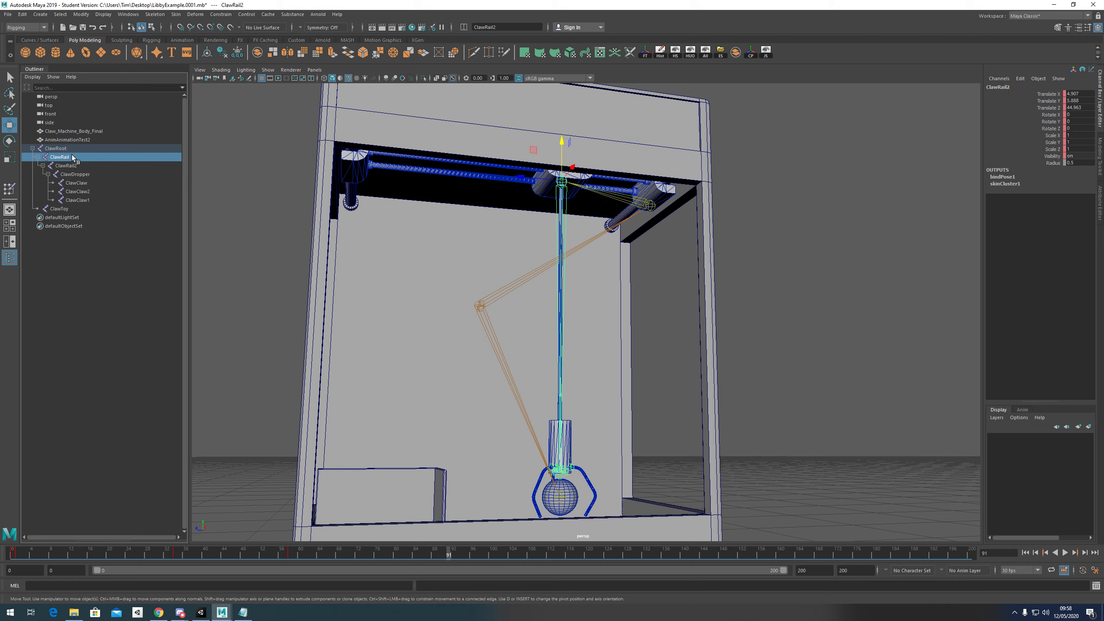
drag(221, 549, 661, 573)
key(w)
key(s)
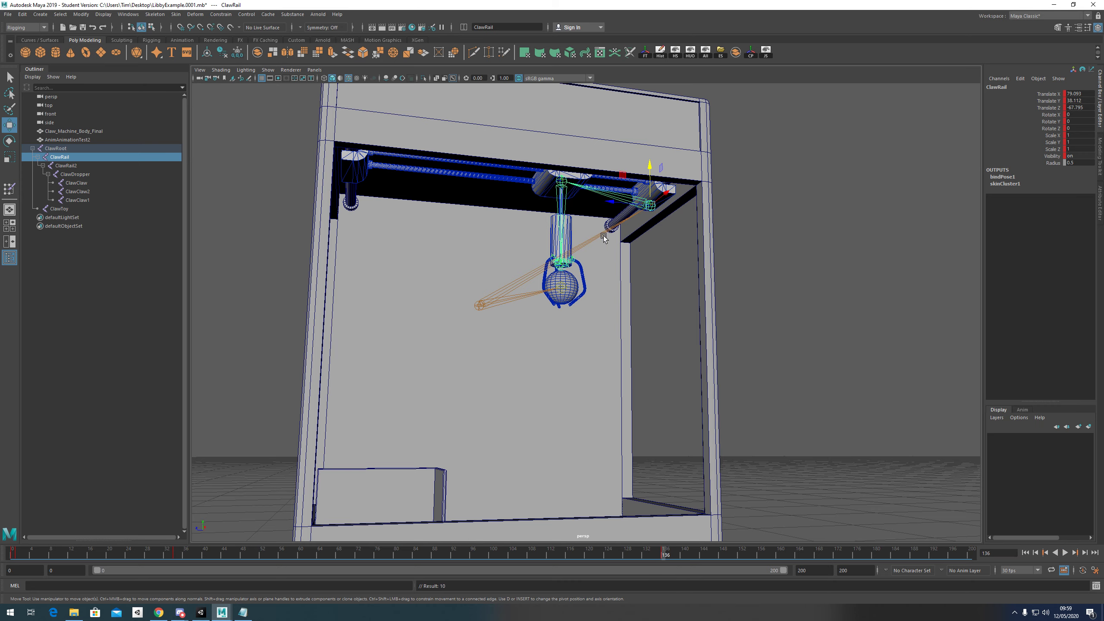
- Set a keyframe on the ClawRail2 joint at frame 136 in its current position
click(67, 166)
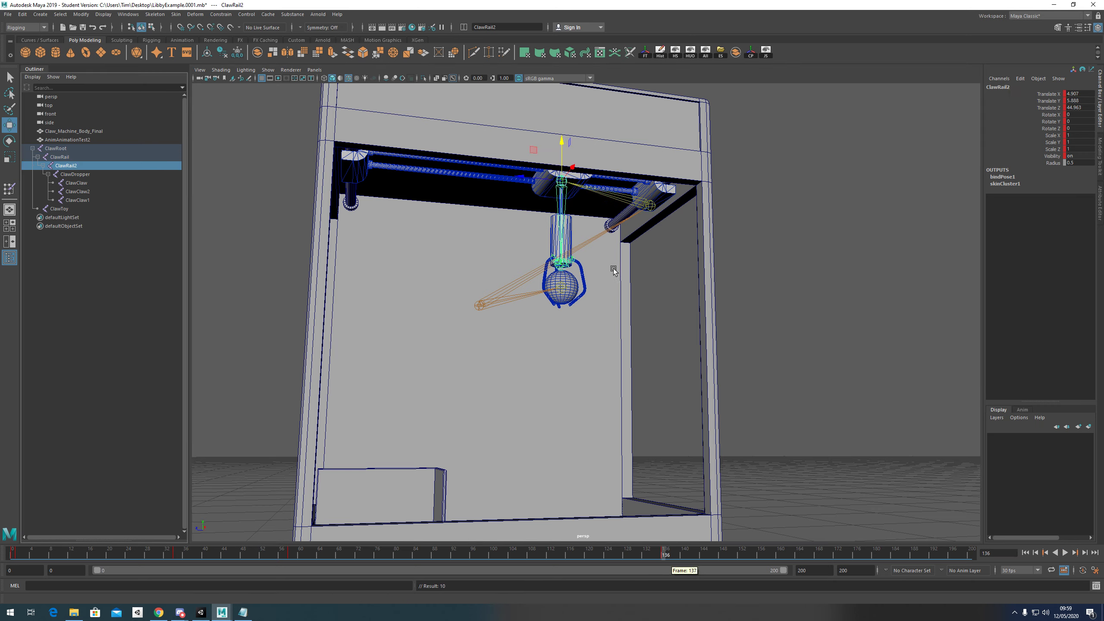
key(alt+v)
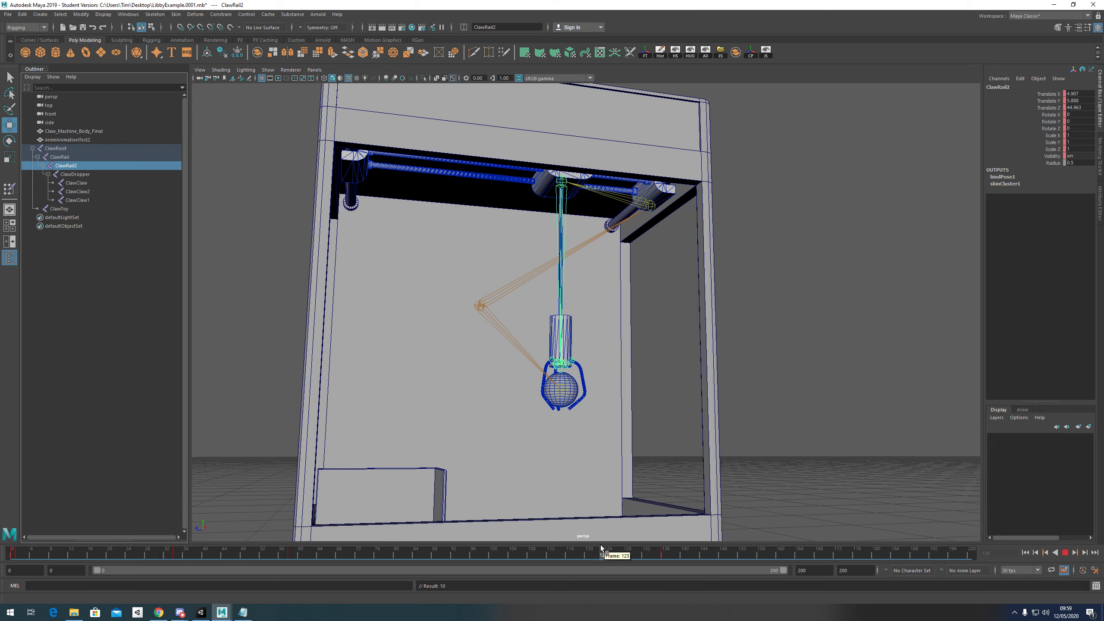
drag(674, 555, 664, 554)
- At frame 151, move the ClawRail joint along X to about 93.9 and keyframe it
alt+drag(554, 363, 699, 375)
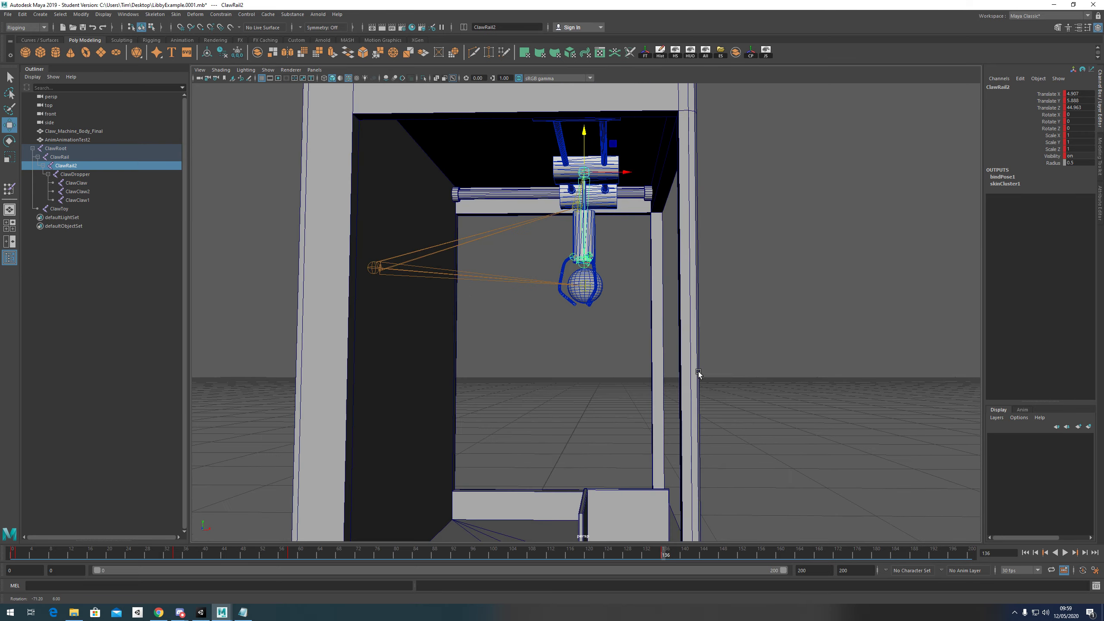
alt+drag(693, 252, 644, 271)
key(Up)
key(alt+v)
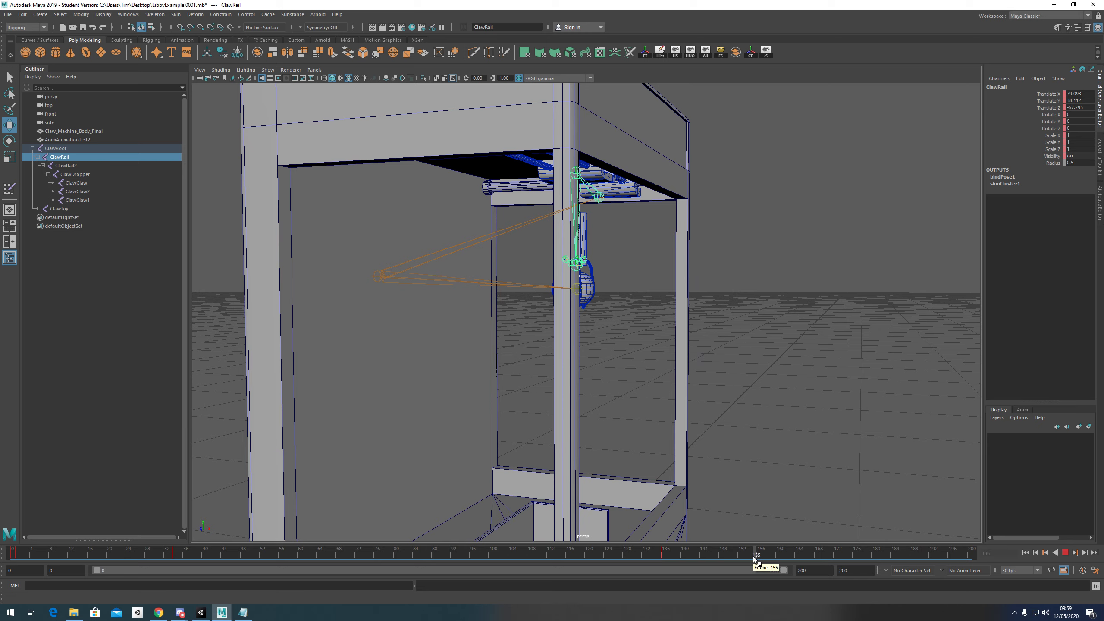
drag(678, 563, 737, 558)
alt+drag(702, 365, 698, 340)
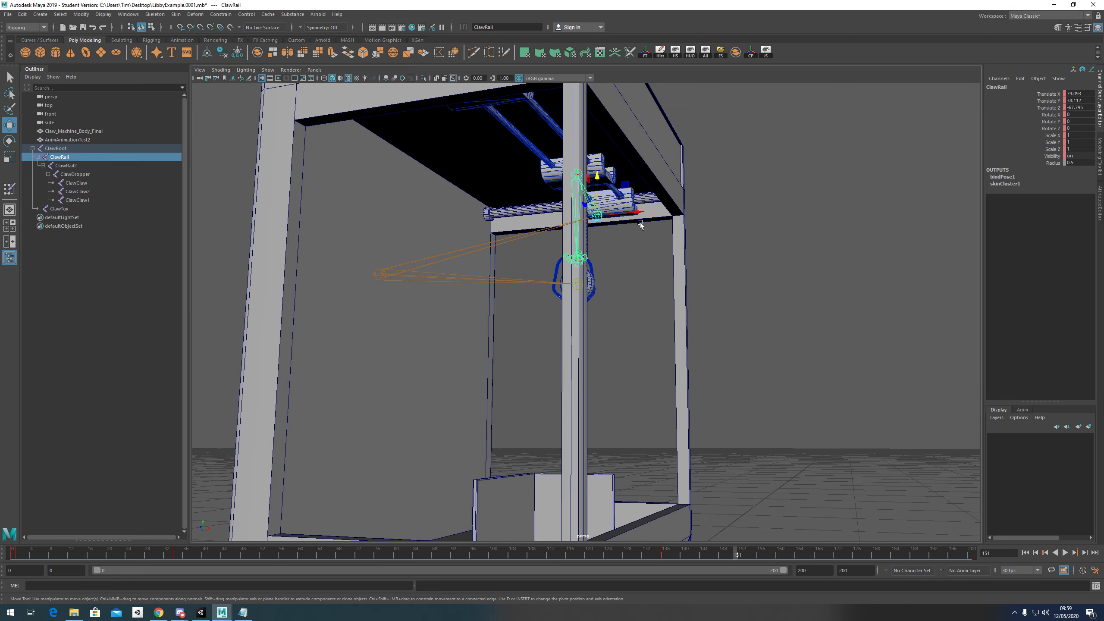
drag(636, 214, 660, 212)
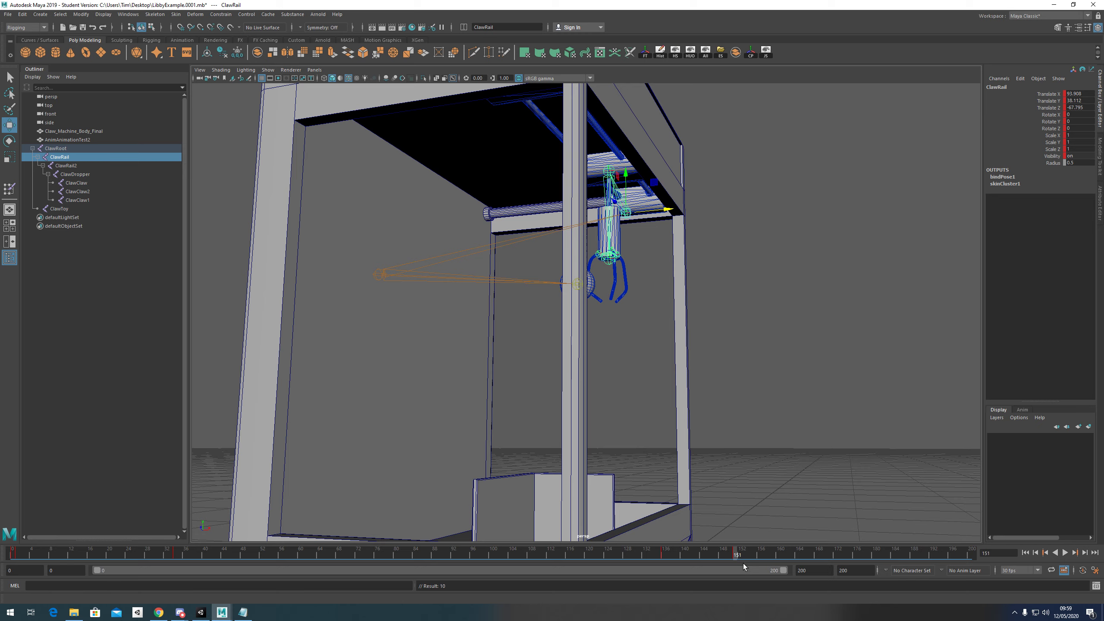
key(alt+v)
click(738, 551)
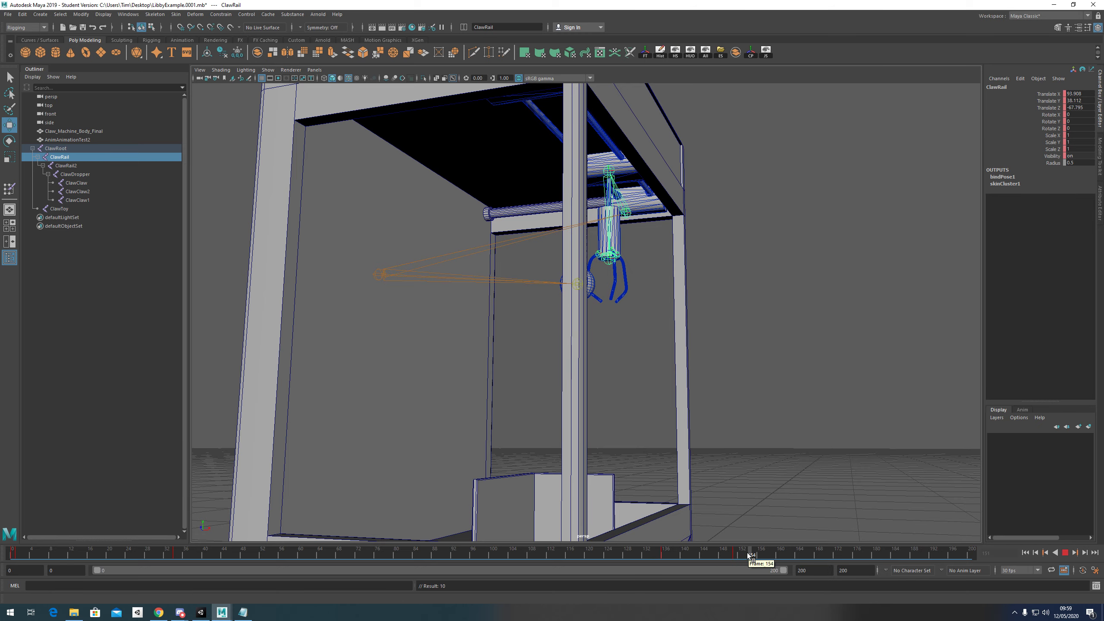
- Set a keyframe on the ClawRail2 joint at frame 151 in its current position
alt+drag(689, 291, 647, 223)
click(605, 175)
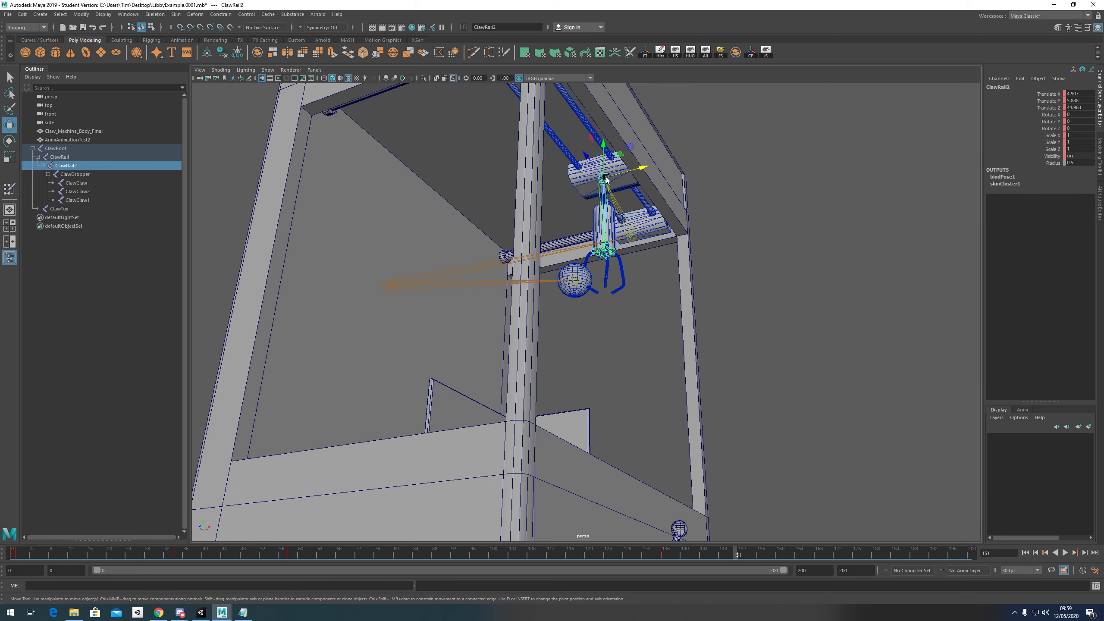
alt+drag(607, 178, 602, 244)
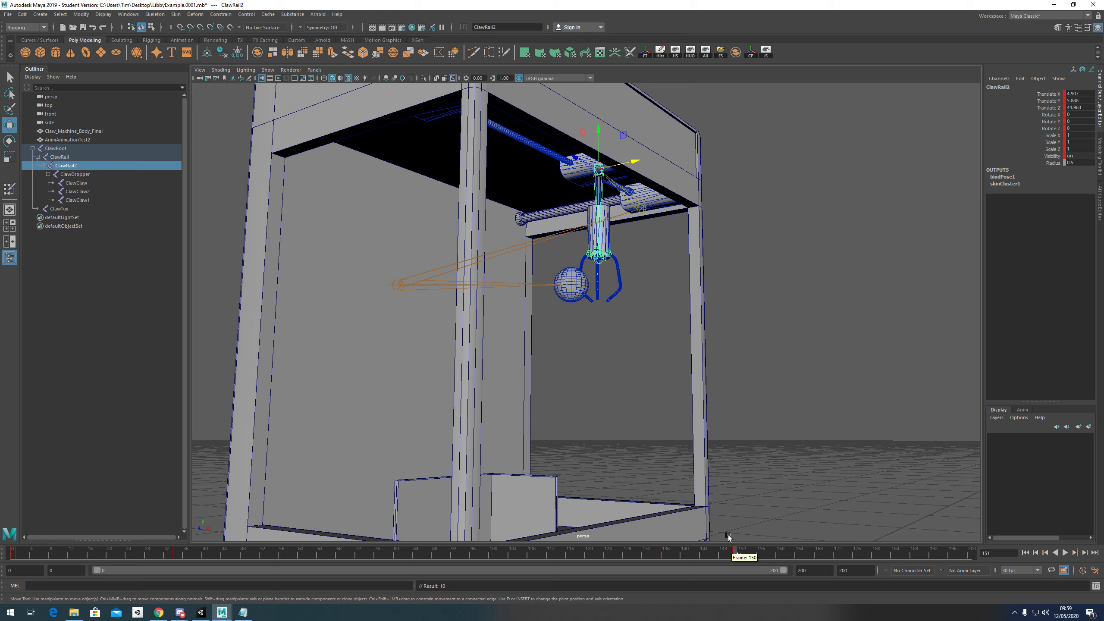
- At frame 167, slide the ClawRail2 joint along the rail to a Translate Z of about 113.91 and keyframe it
drag(739, 555, 813, 556)
alt+drag(743, 308, 673, 261)
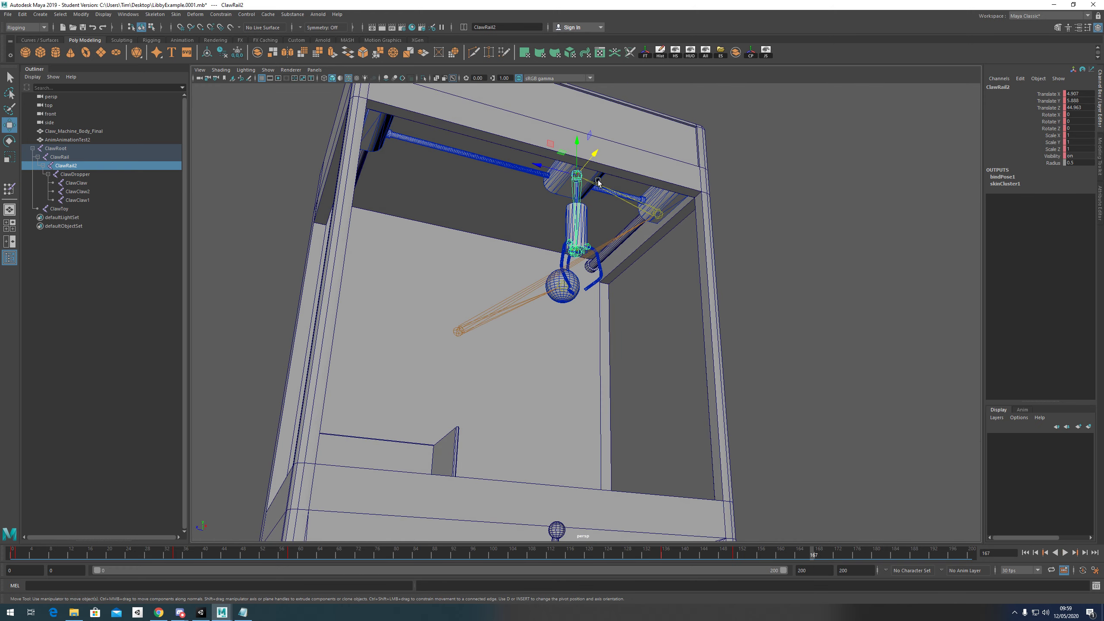
middle_drag(598, 182, 385, 154)
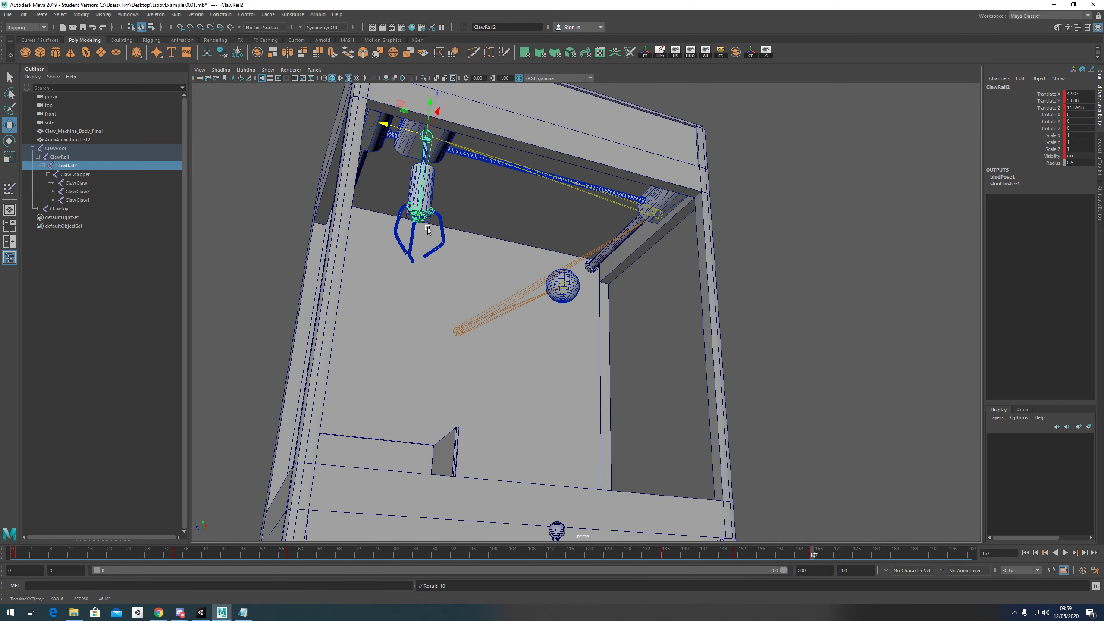
alt+drag(428, 230, 474, 289)
alt+drag(667, 504, 463, 355)
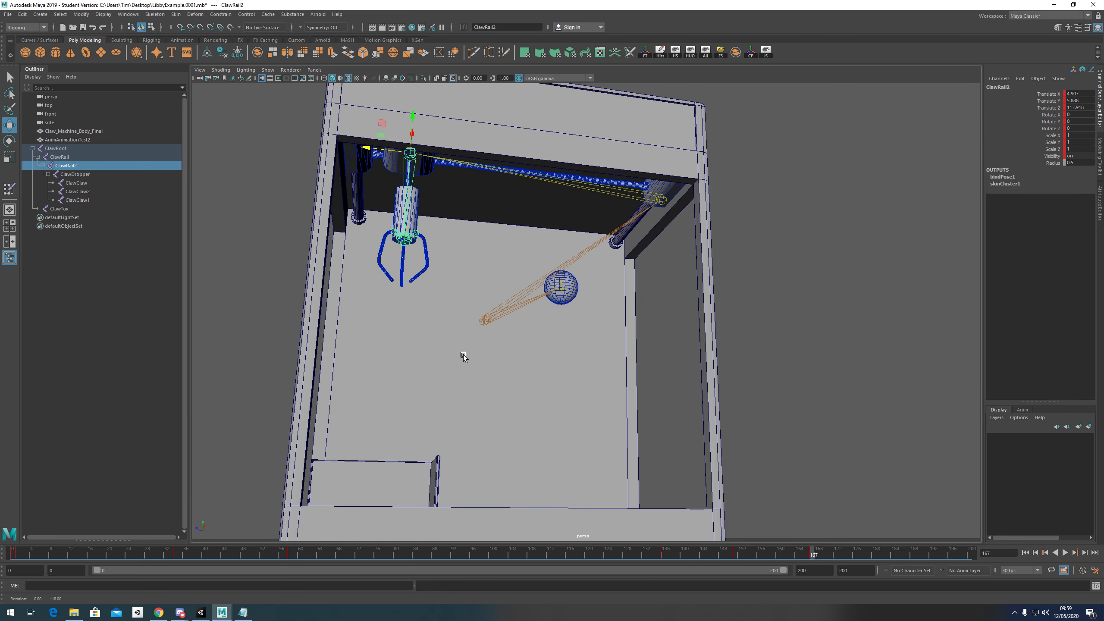
- At frame 151, move the ClawToy joint along X to about 99.04 to centre it in the claw, and keyframe it
click(736, 551)
click(1049, 554)
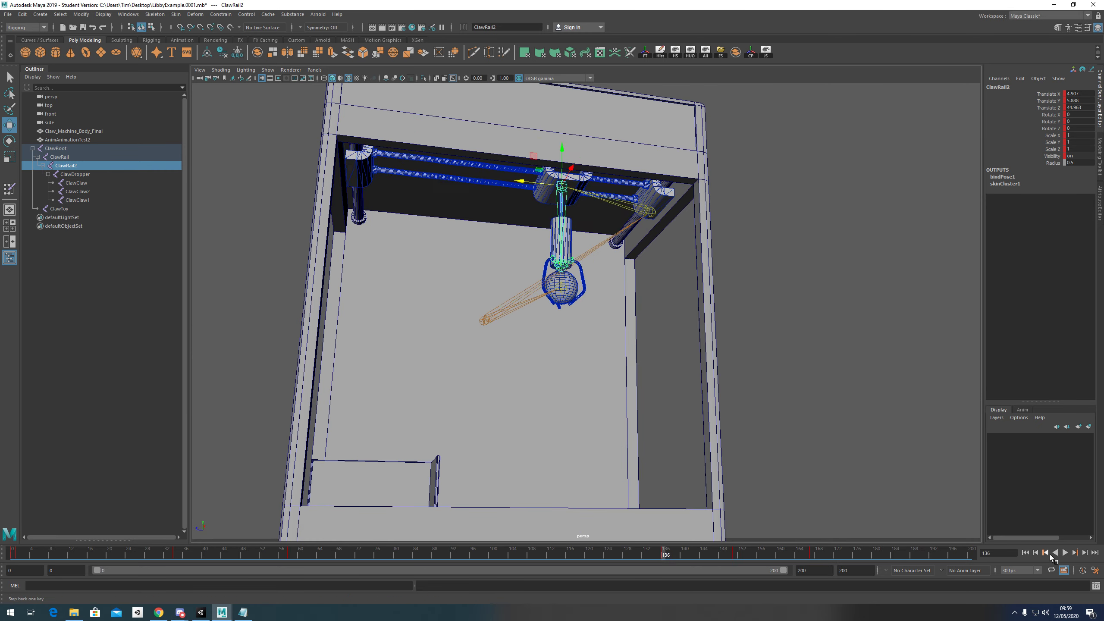
click(1074, 552)
alt+drag(565, 298, 735, 510)
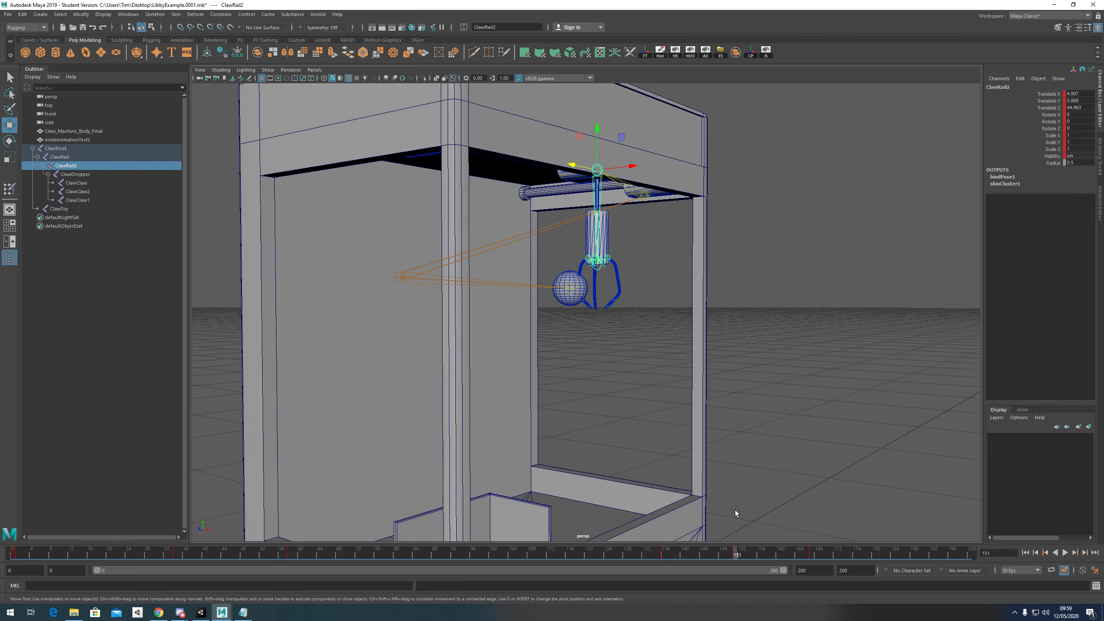
click(664, 556)
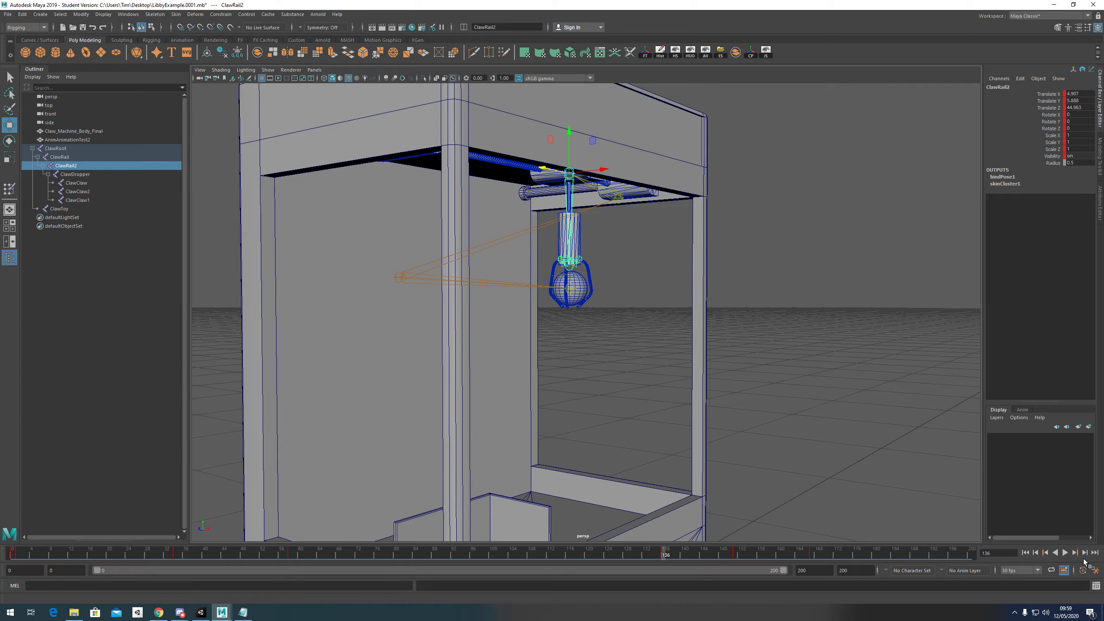
click(1076, 553)
scroll(642, 325, up, 3)
click(566, 278)
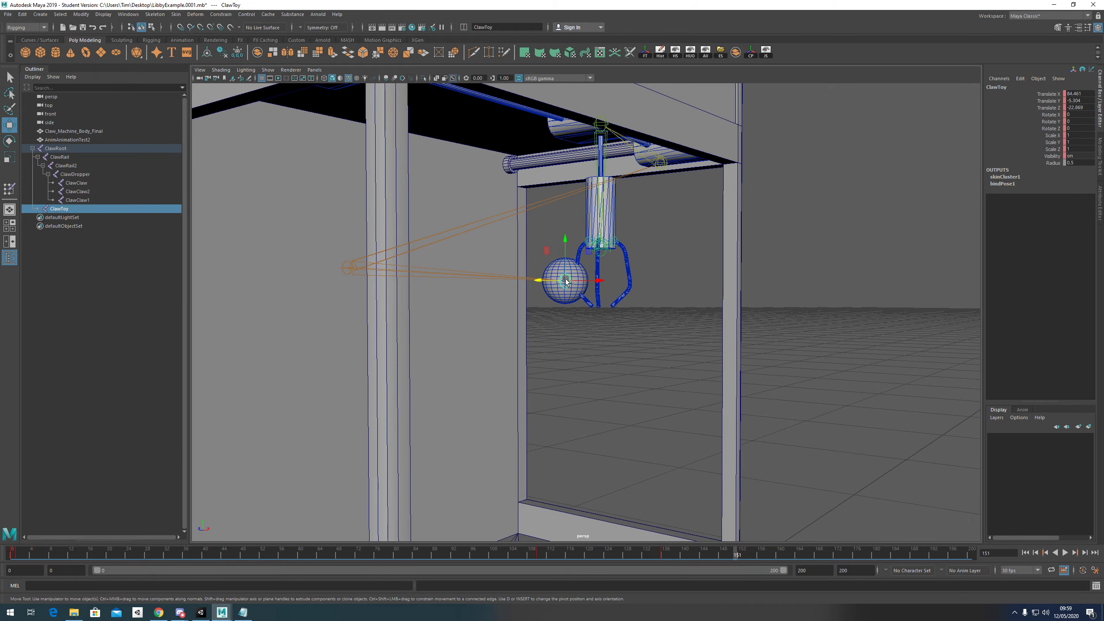
alt+drag(566, 279, 608, 320)
scroll(523, 280, up, 3)
key(s)
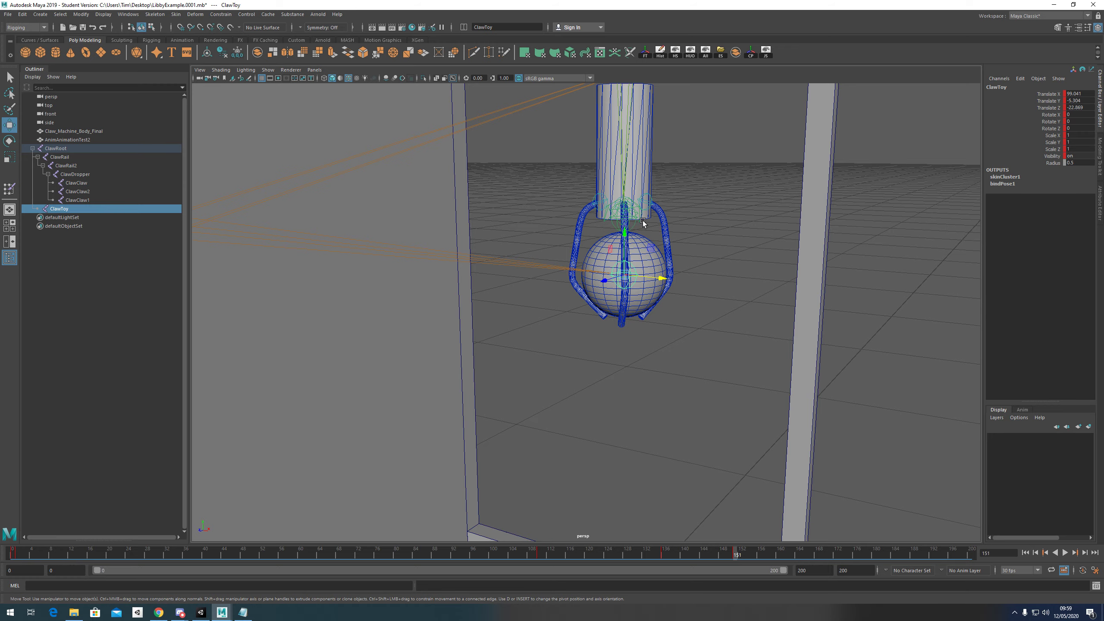
- At frame 167, slide the ClawToy joint along Z until the toy sits between the claw prongs
alt+drag(642, 221, 791, 450)
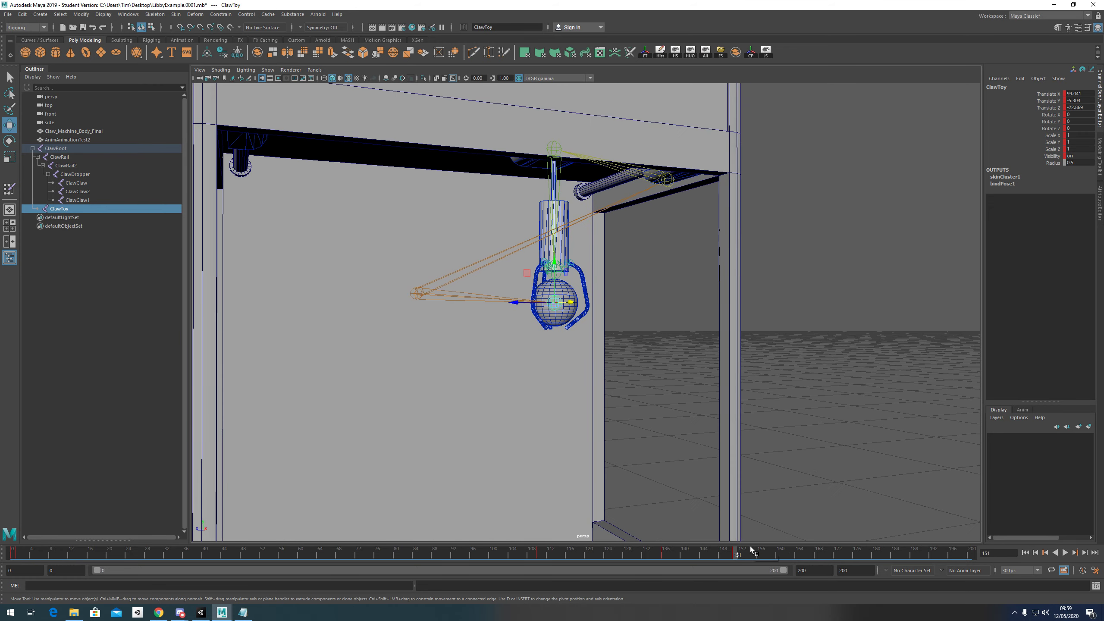
key(alt+v)
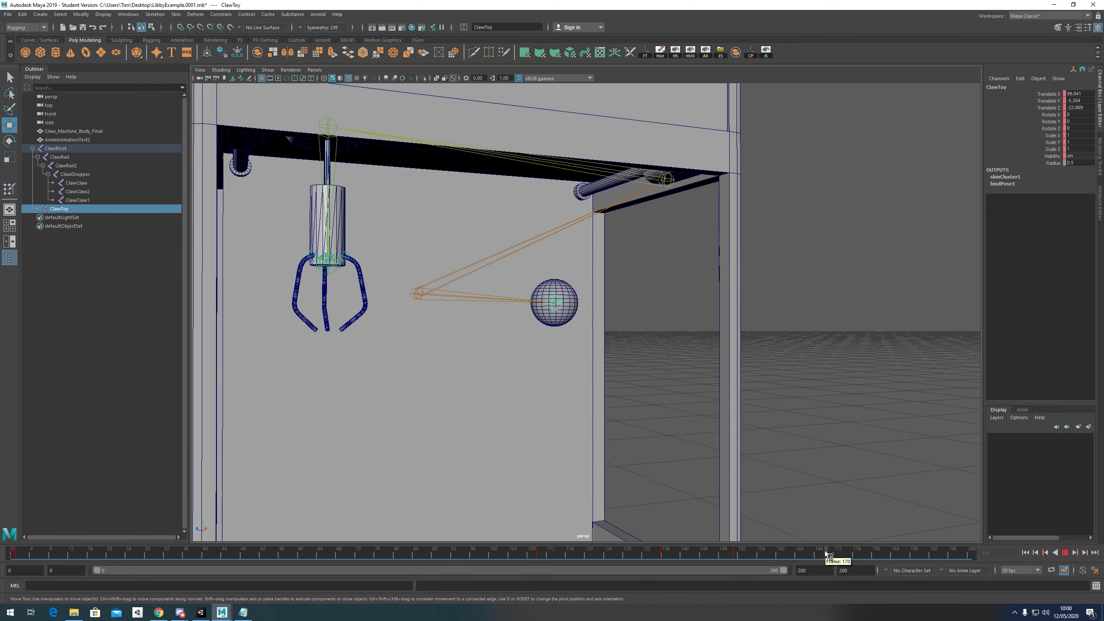
alt+drag(589, 199, 535, 178)
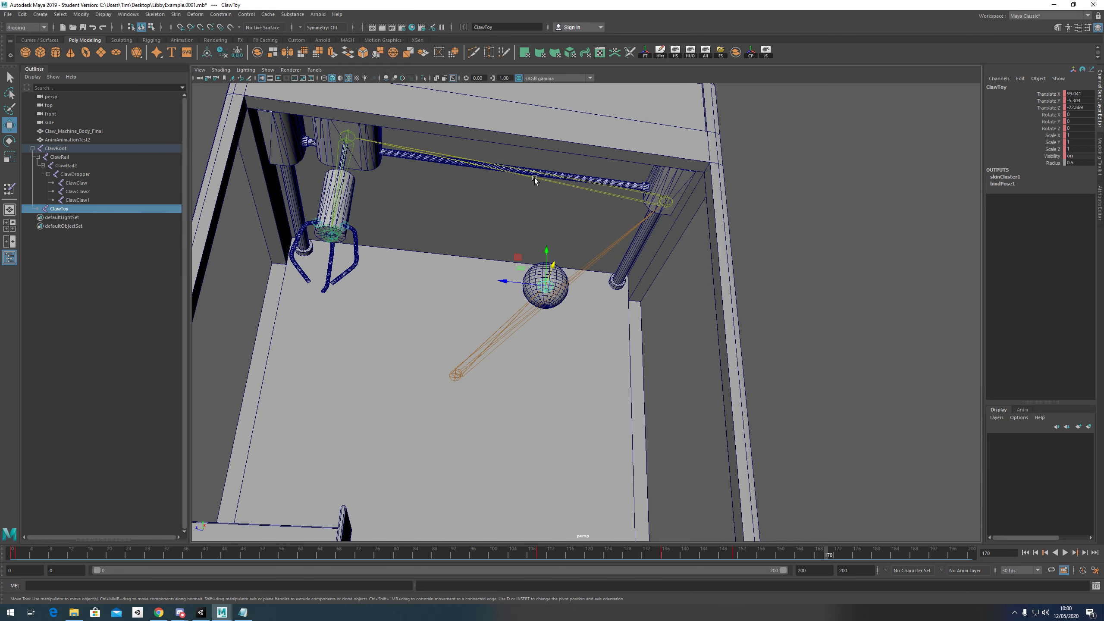
click(346, 139)
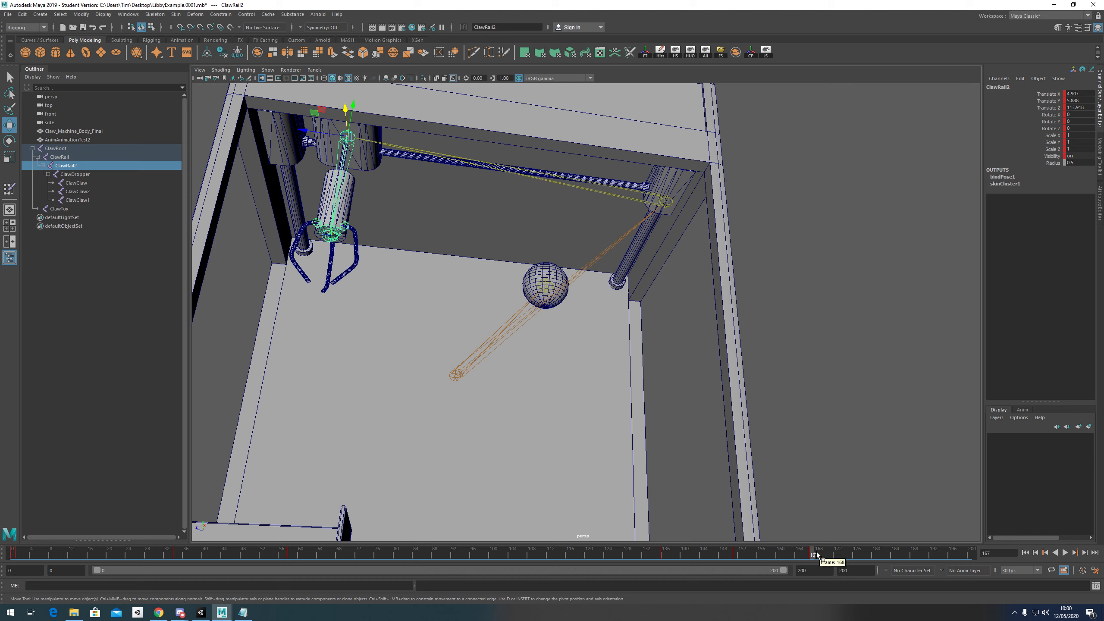
click(1046, 552)
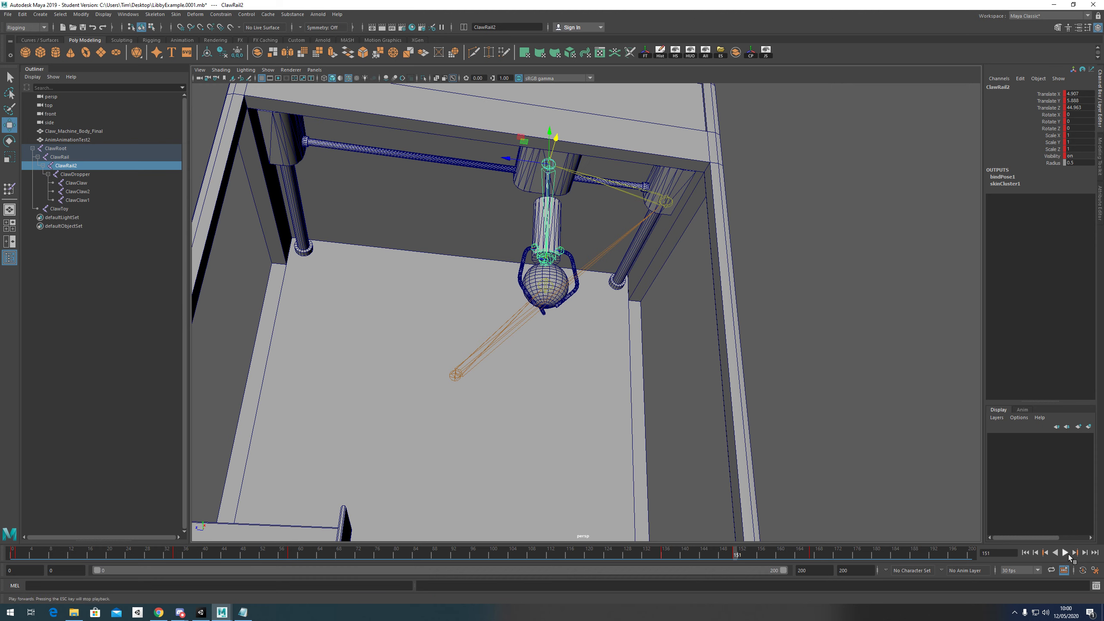
click(1075, 553)
click(546, 291)
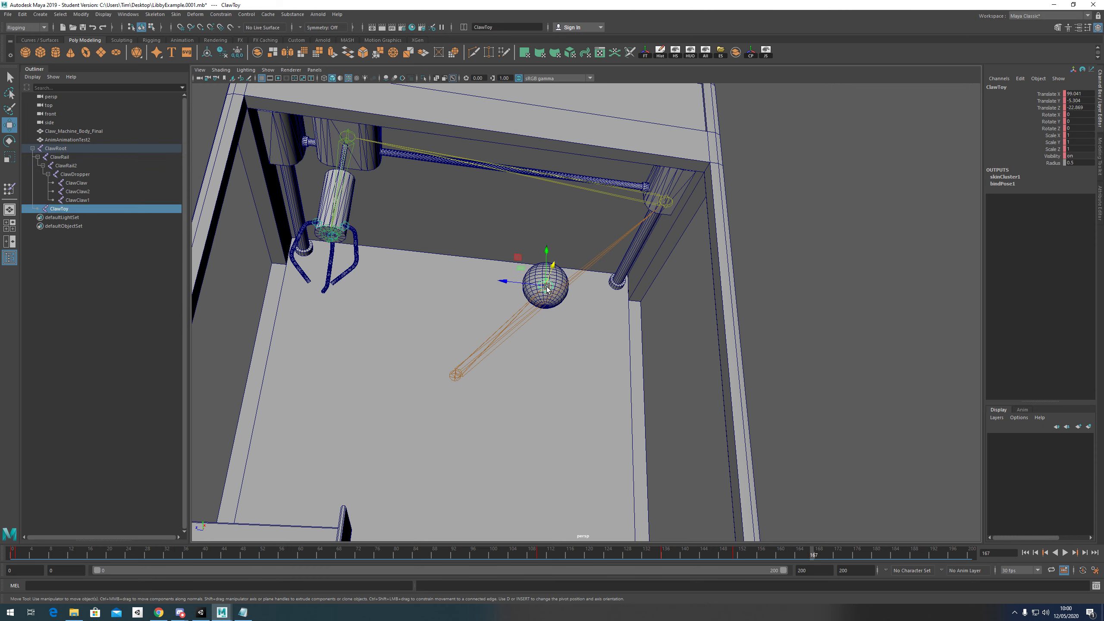
drag(507, 282, 280, 261)
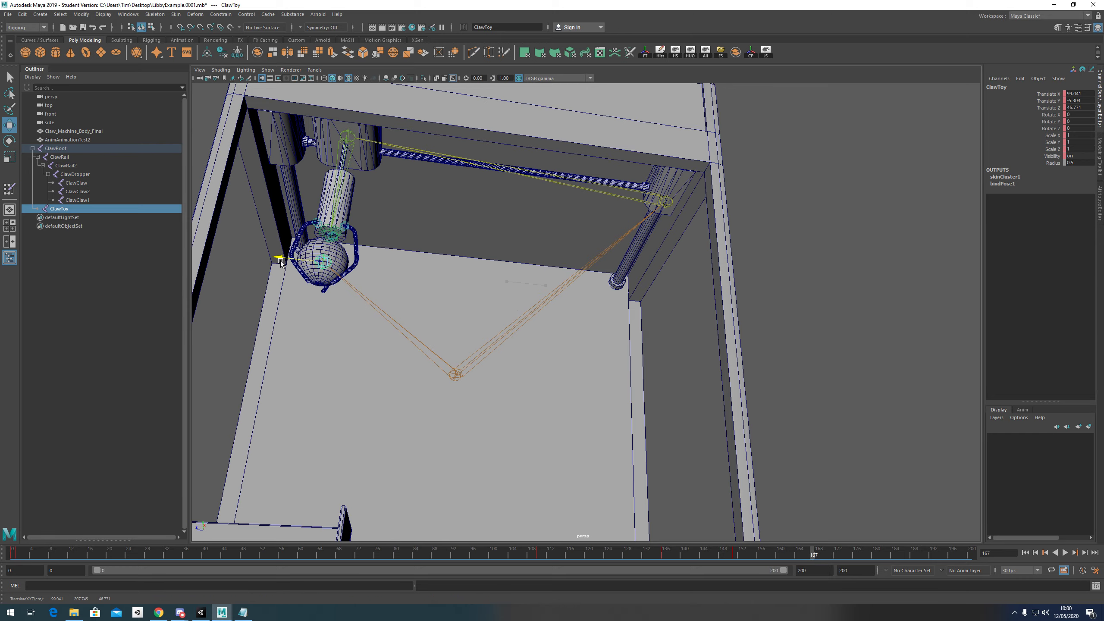
- Fine-tune the ClawToy joint to a Translate Z of about 45.53 and keyframe it at frame 167
alt+drag(320, 292, 325, 270)
scroll(355, 263, up, 2)
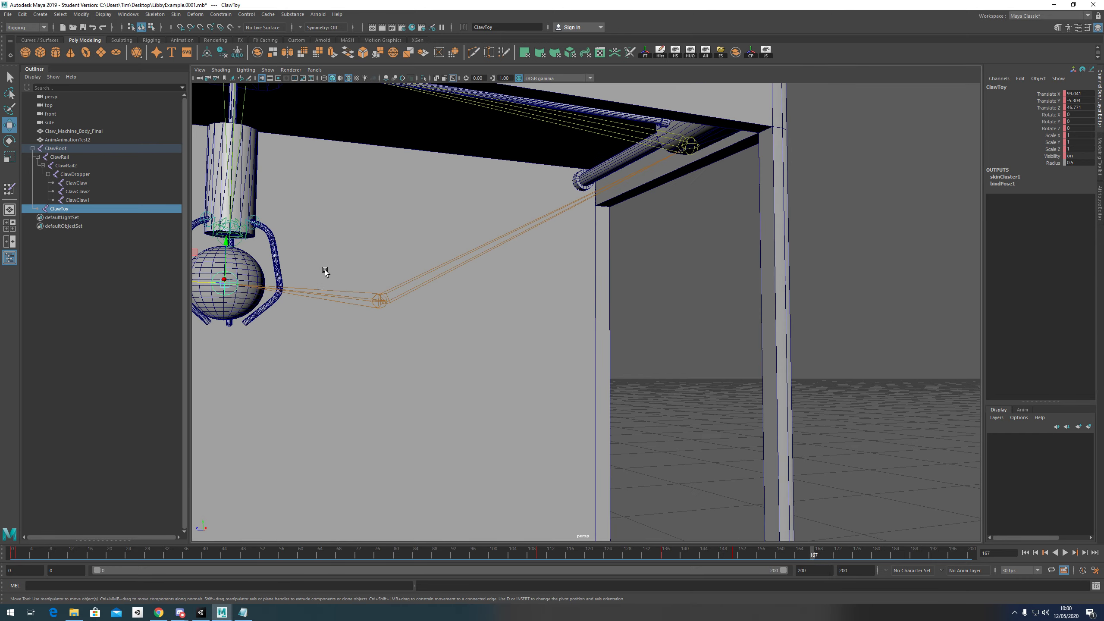
alt+middle_drag(325, 270, 464, 269)
drag(327, 268, 329, 268)
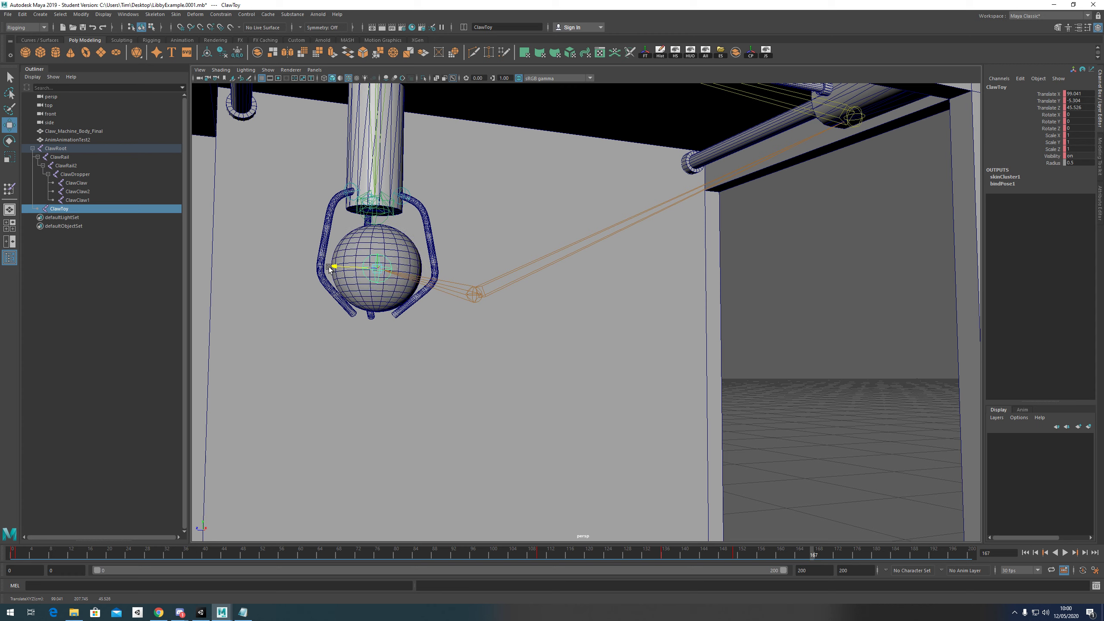
key(s)
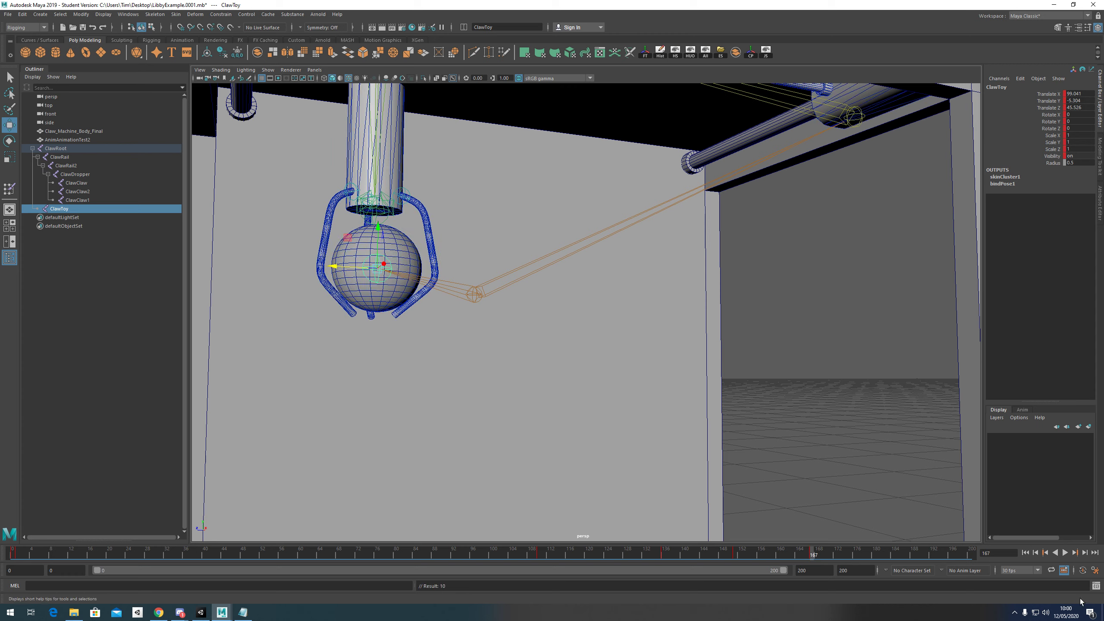
- Step between the ClawToy keyframes and examine the toy's position in the claw and above the prize chute
key(comma)
key(period)
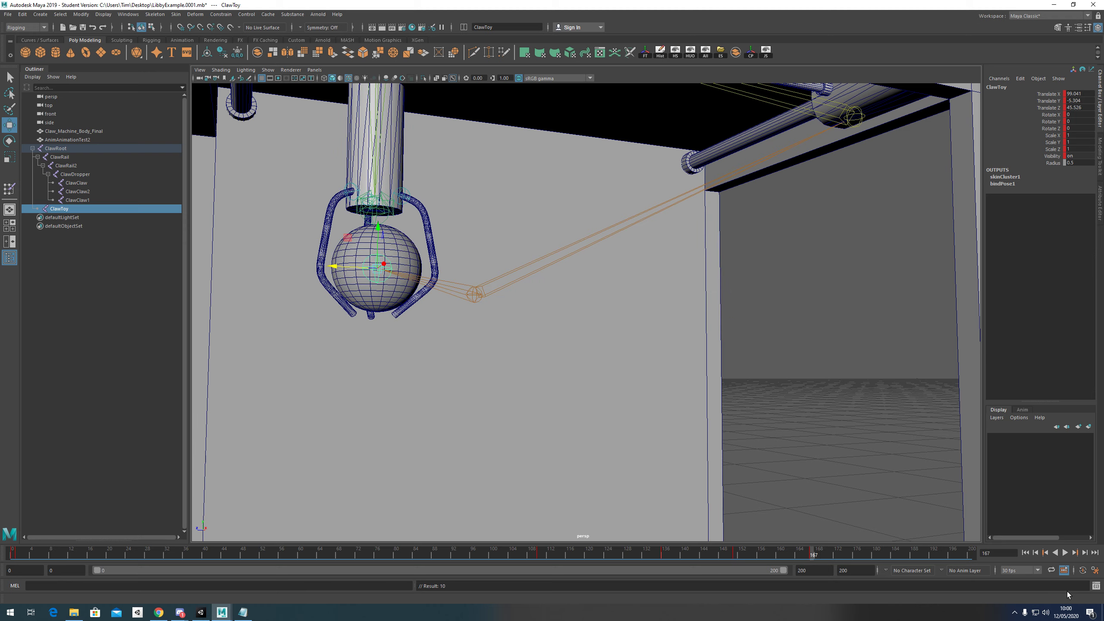
key(comma)
key(period)
scroll(571, 283, down, 5)
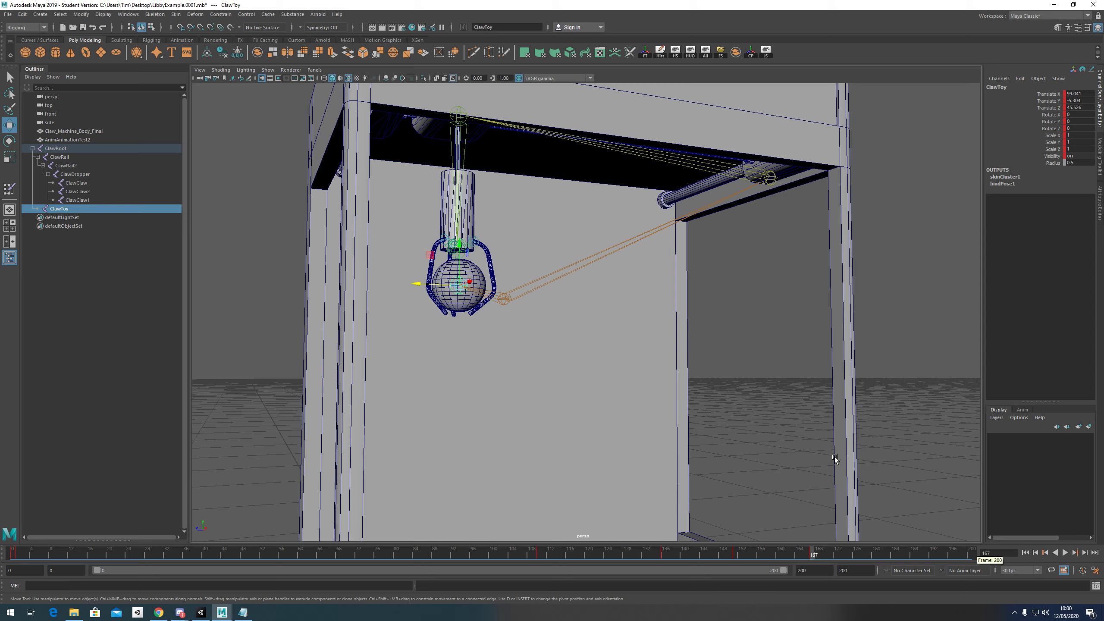
alt+drag(456, 261, 557, 216)
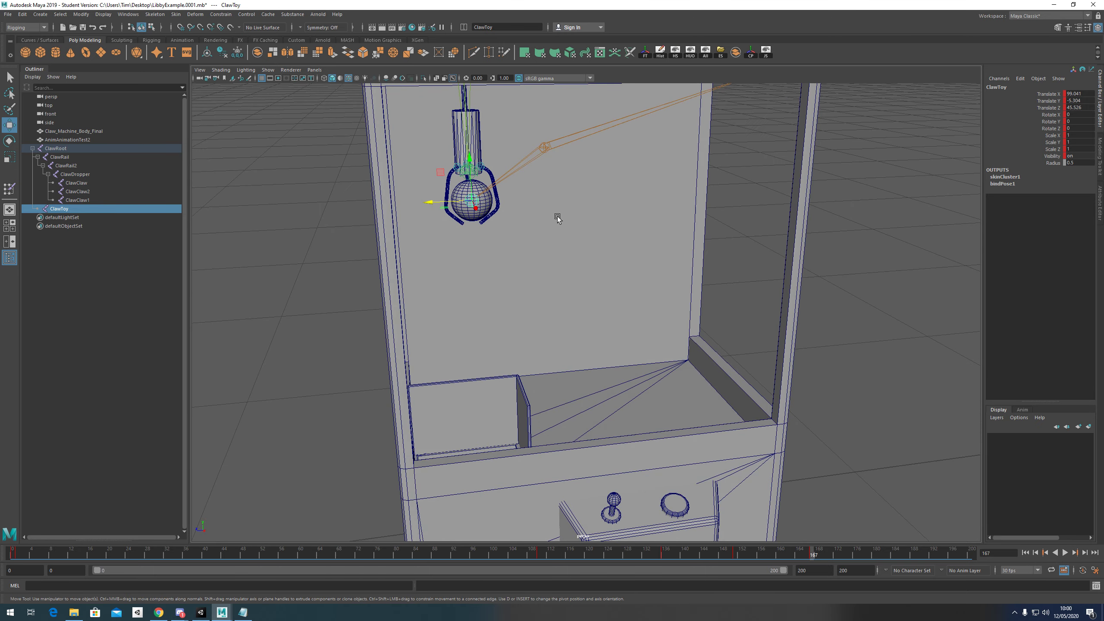
mouse_move(819, 549)
mouse_down()
mouse_move(734, 549)
mouse_move(812, 549)
mouse_up()
- Set a keyframe on the ClawClaw, ClawClaw2 and ClawClaw1 joints at frame 167 in their closed pose
alt+drag(444, 199, 521, 299)
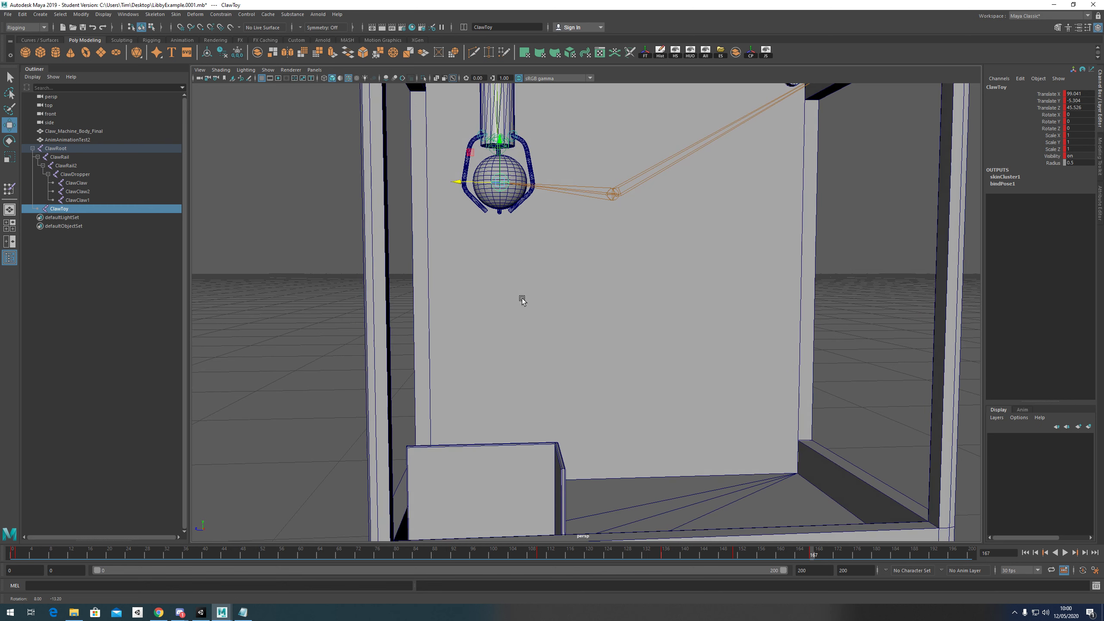
click(482, 145)
click(480, 133)
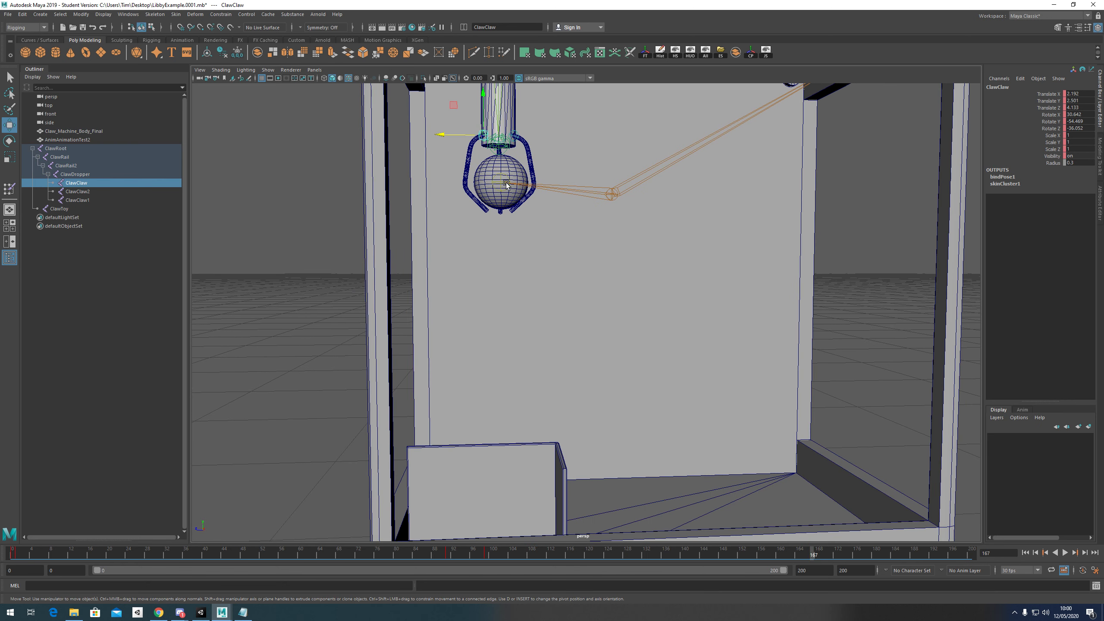
shift+click(77, 199)
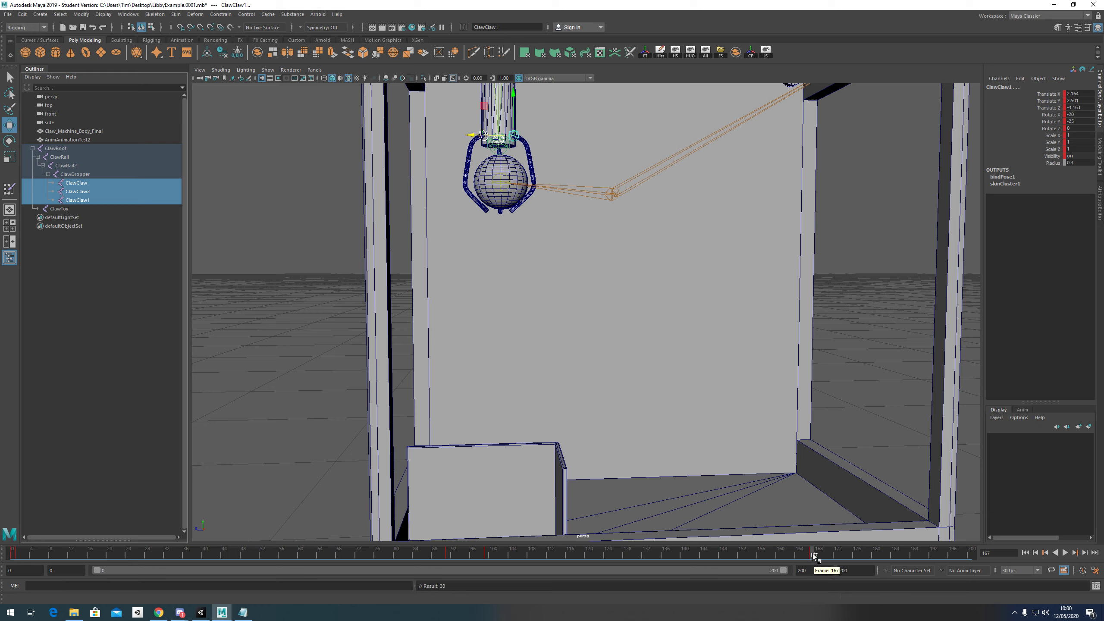
- At frame 180, rotate the ClawClaw joint outward to about -10.35, -59.45, 11.97 to open its prong
drag(813, 555, 879, 559)
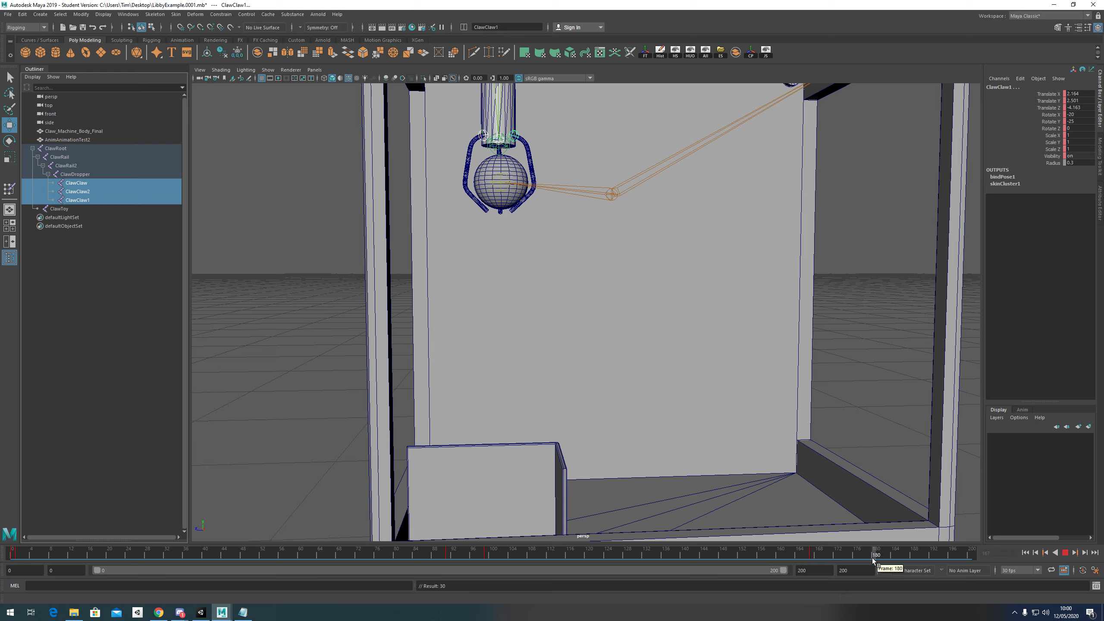
click(76, 183)
key(e)
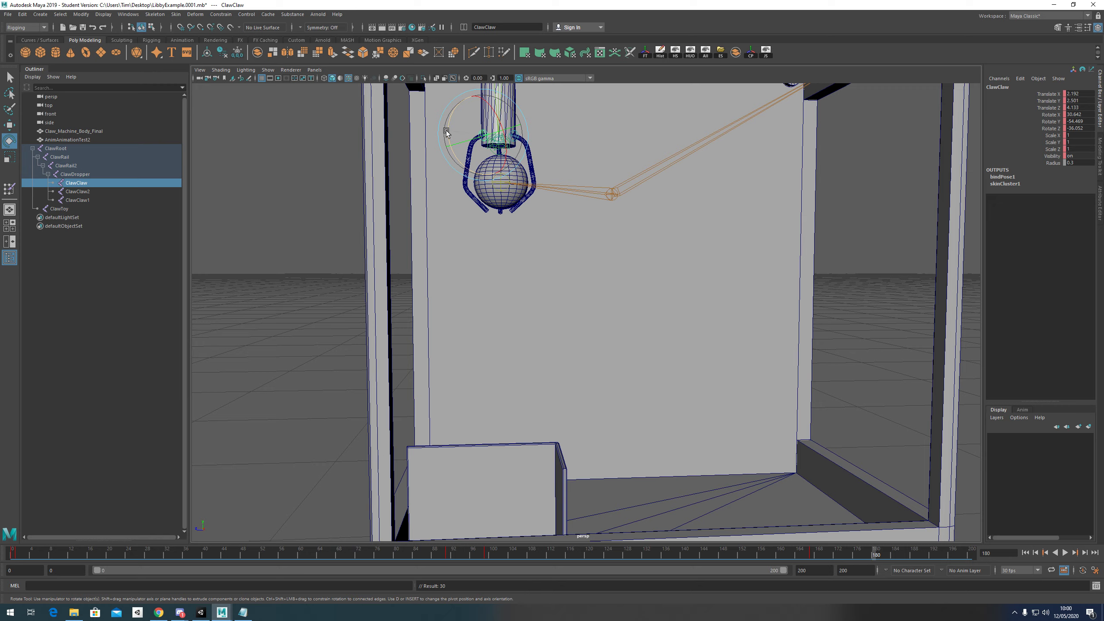
drag(447, 133, 445, 116)
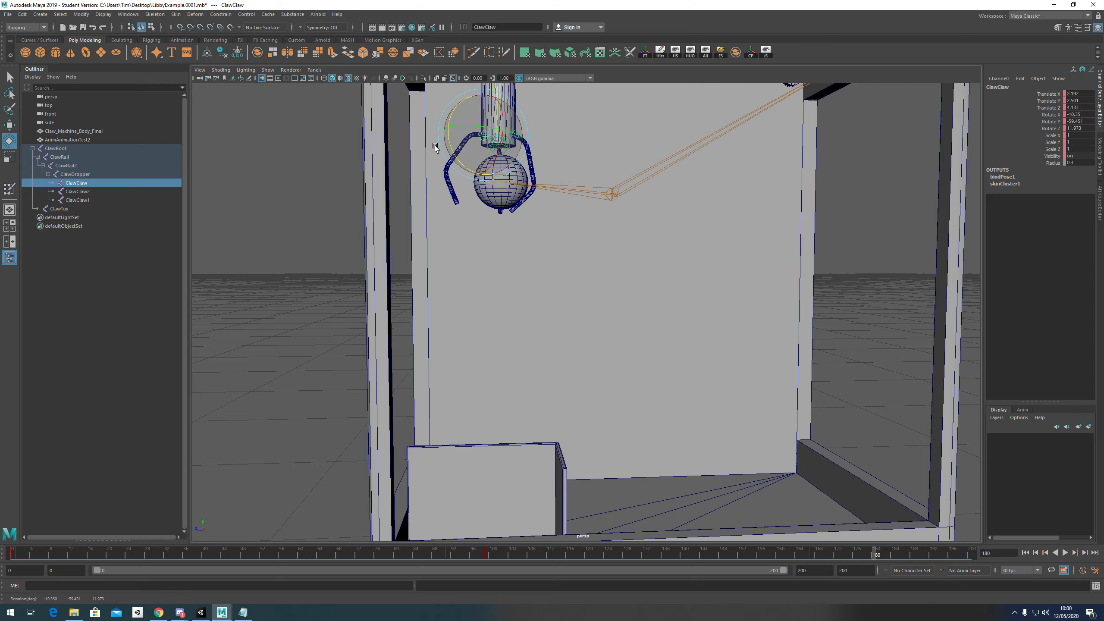
- At frame 180, open the other prongs by rotating ClawClaw2 outward and ClawClaw1 to Rotate X 0, and keyframe both
click(72, 192)
drag(526, 168, 546, 180)
key(ctrl+z)
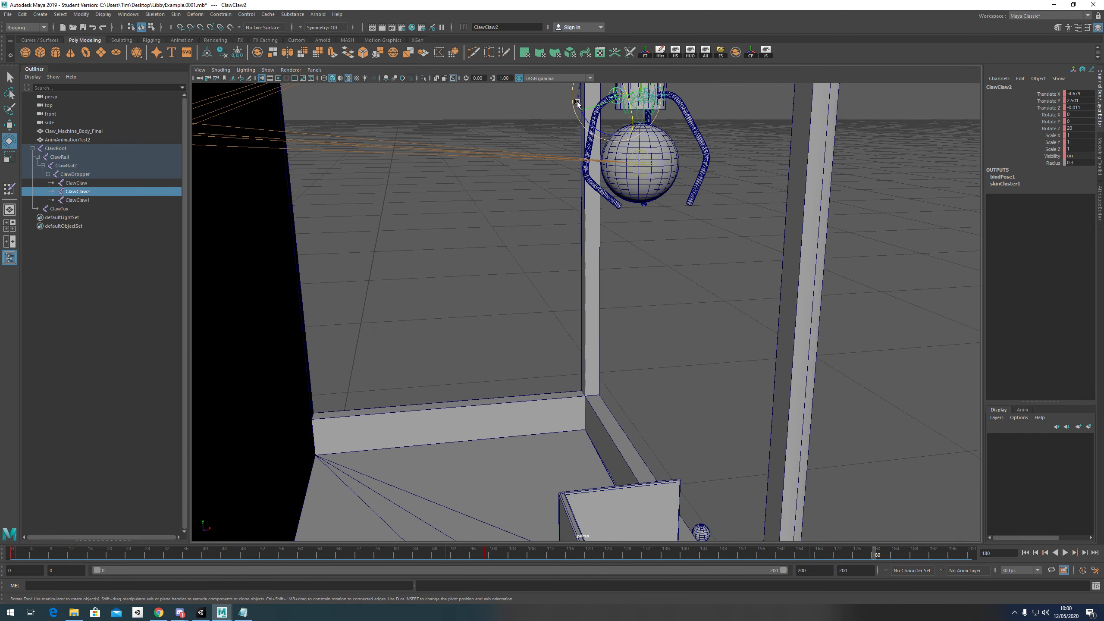
drag(577, 103, 543, 103)
click(75, 201)
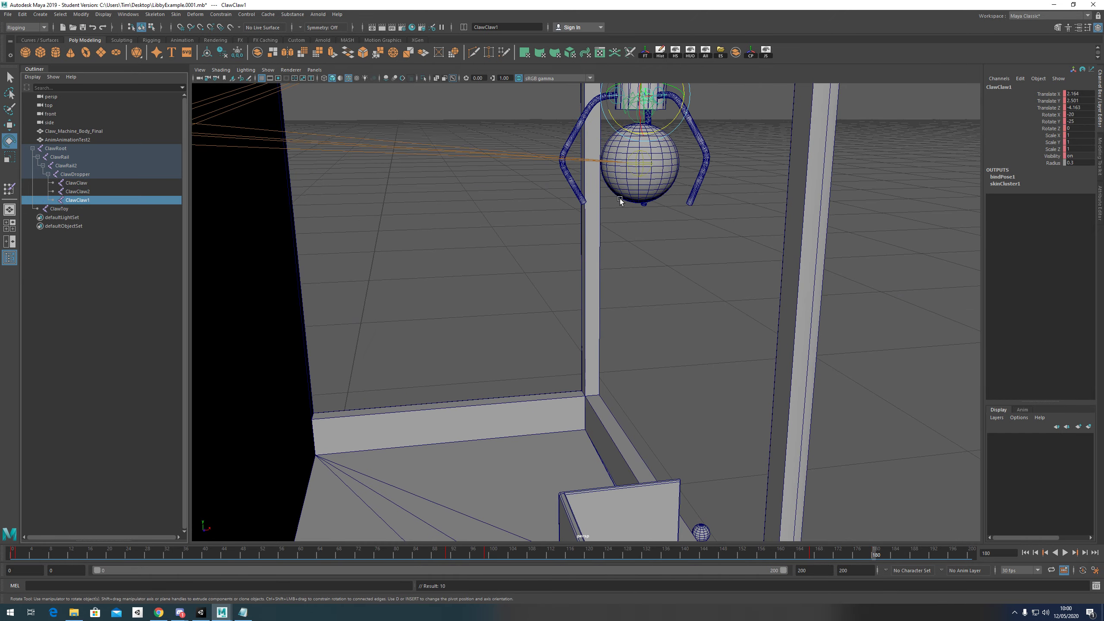
alt+drag(619, 199, 587, 209)
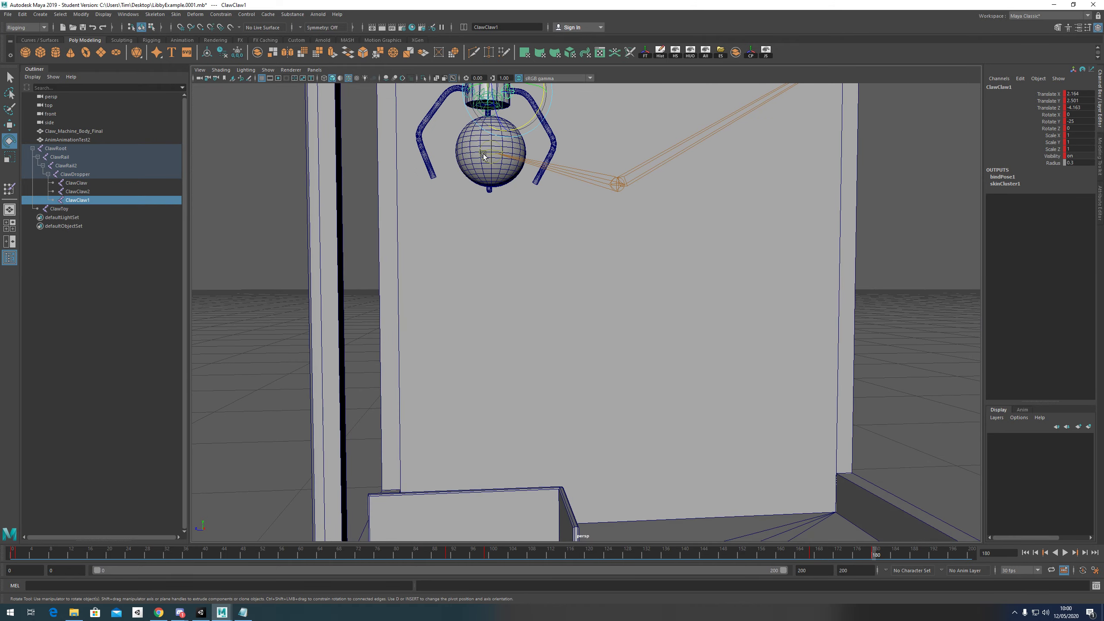
- At frame 179, drop the ClawToy joint down the prize chute to a Translate Y of about -122.82 and keyframe it
click(489, 144)
mouse_move(863, 554)
mouse_down()
mouse_move(759, 554)
mouse_move(866, 553)
mouse_up()
key(w)
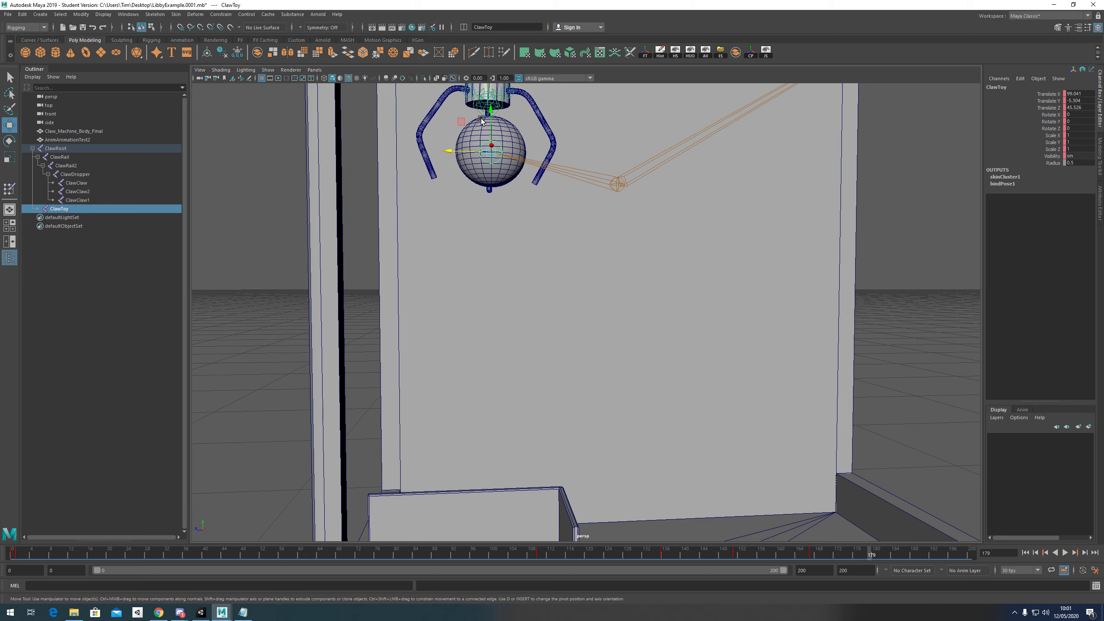
drag(491, 108, 492, 517)
alt+middle_drag(478, 472, 513, 246)
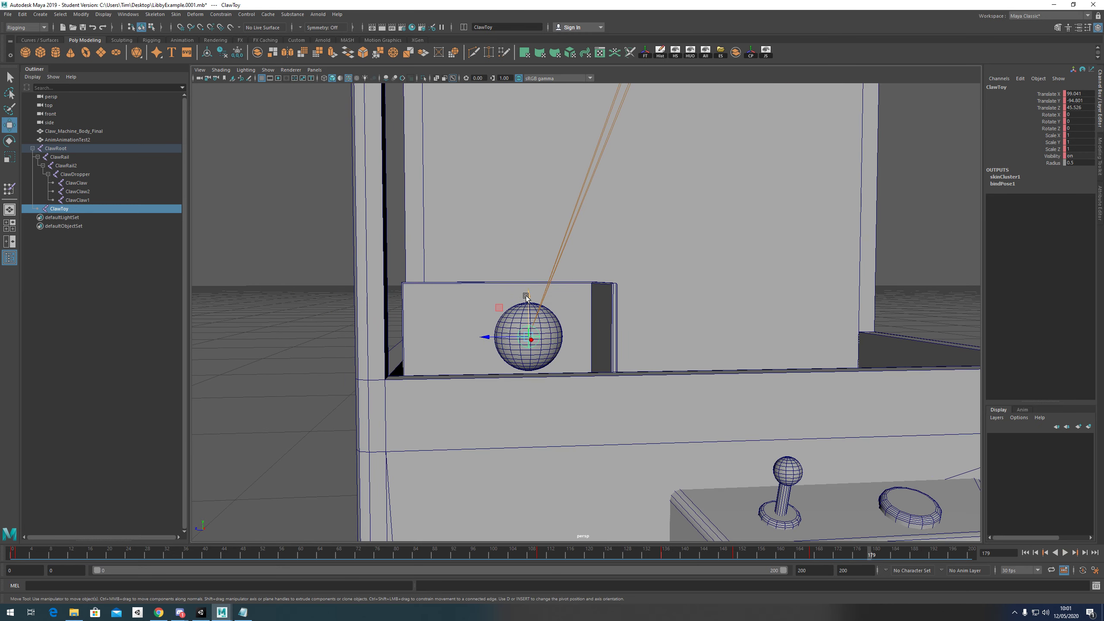
drag(526, 296, 537, 423)
- Play back and scrub the toy's drop between frames 167 and 179 to check its timing against the claw opening
key(alt+v)
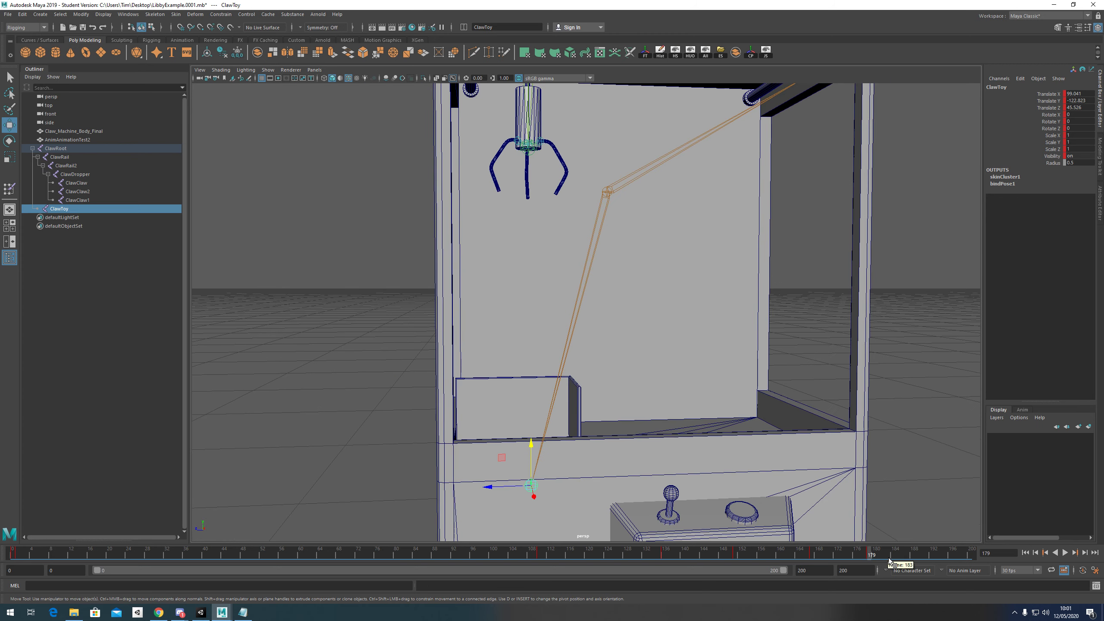
drag(846, 553, 814, 557)
click(811, 558)
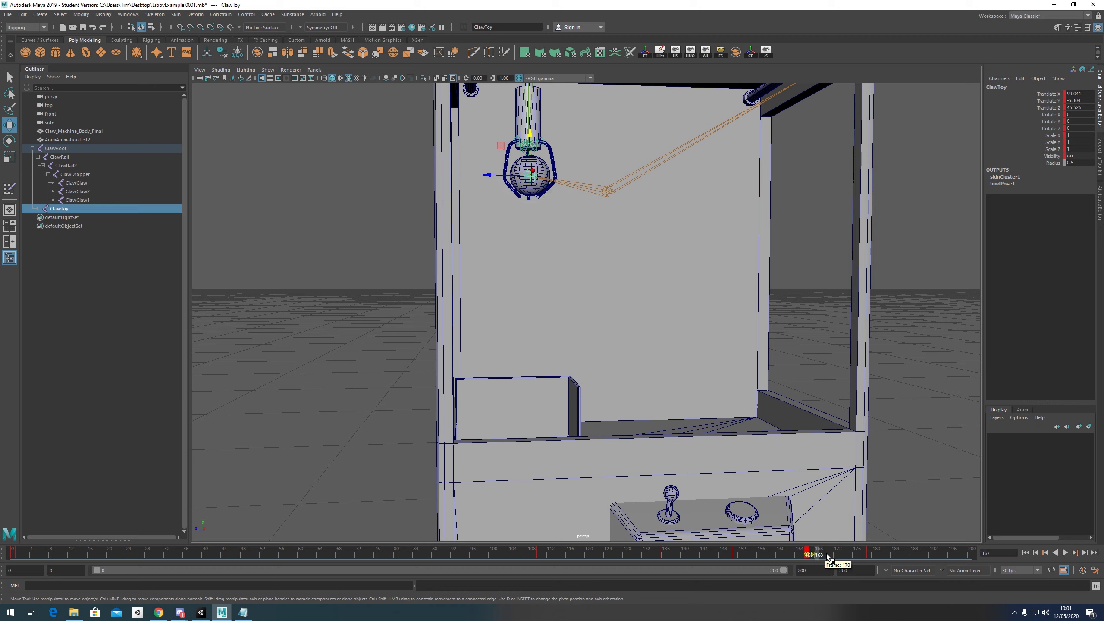
click(827, 554)
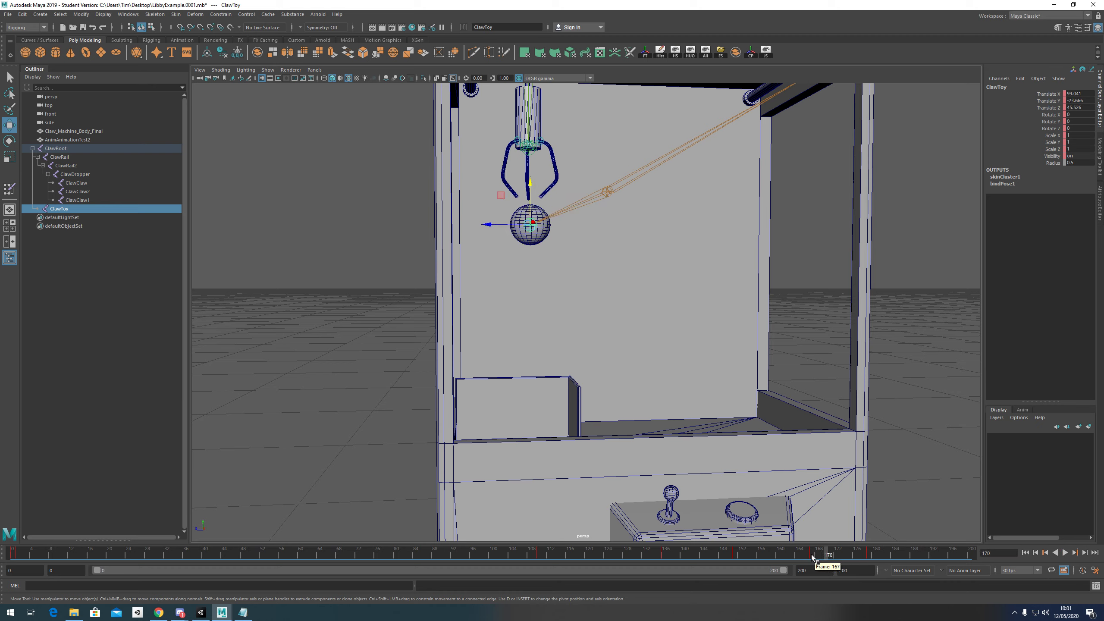
click(812, 556)
- Copy the ClawToy keyframe at frame 167 and paste it at frame 169 to hold the toy in the claw longer
right_click(813, 558)
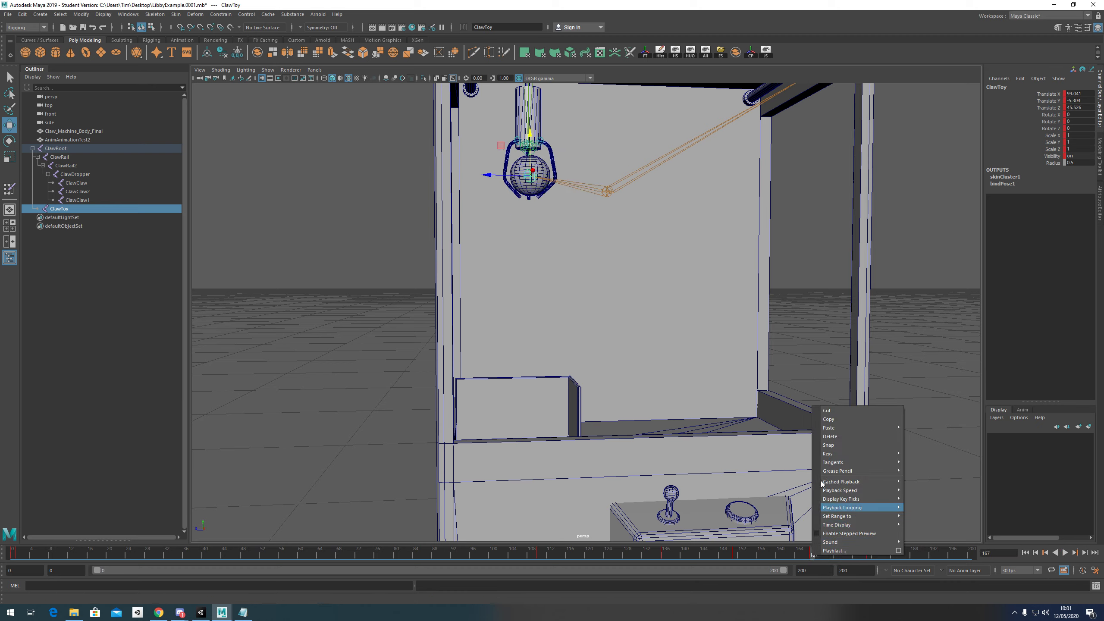
click(825, 420)
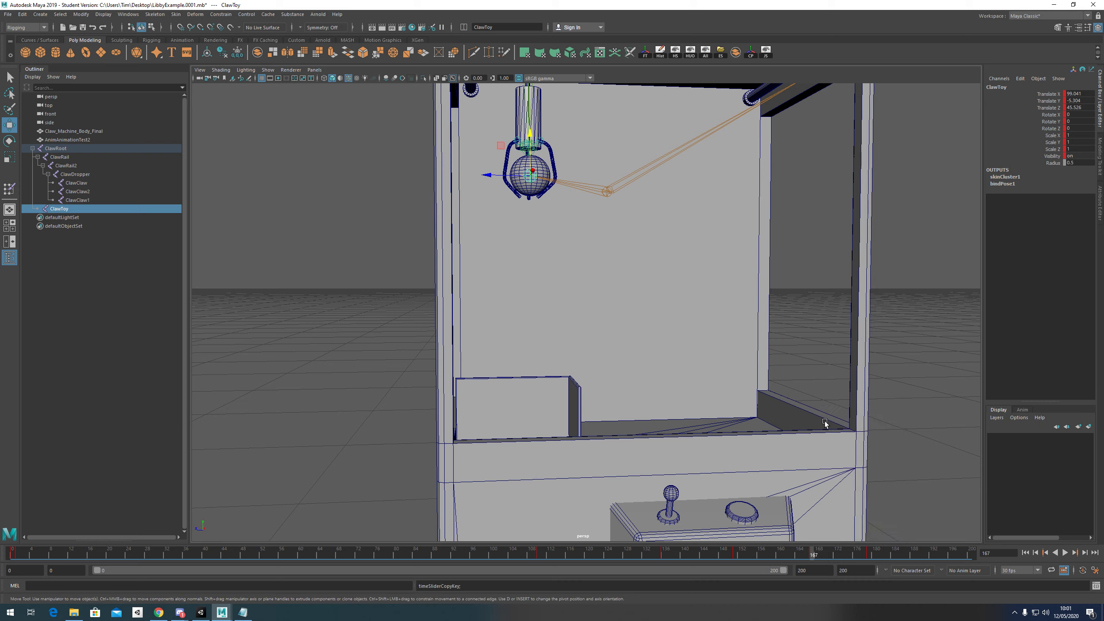
click(820, 555)
key(alt+v)
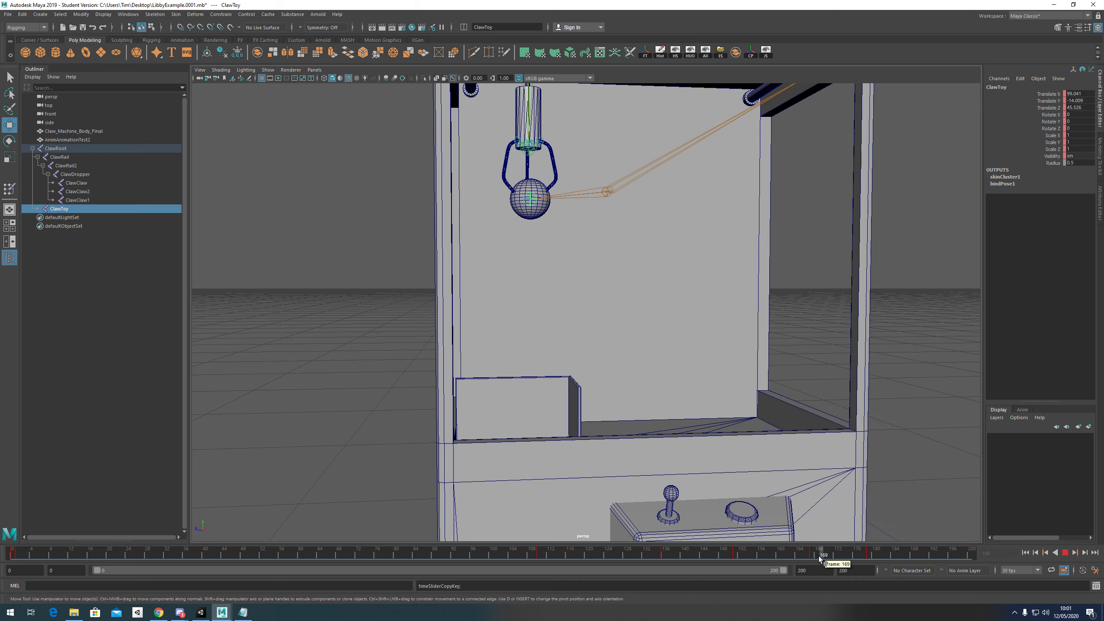
right_click(818, 556)
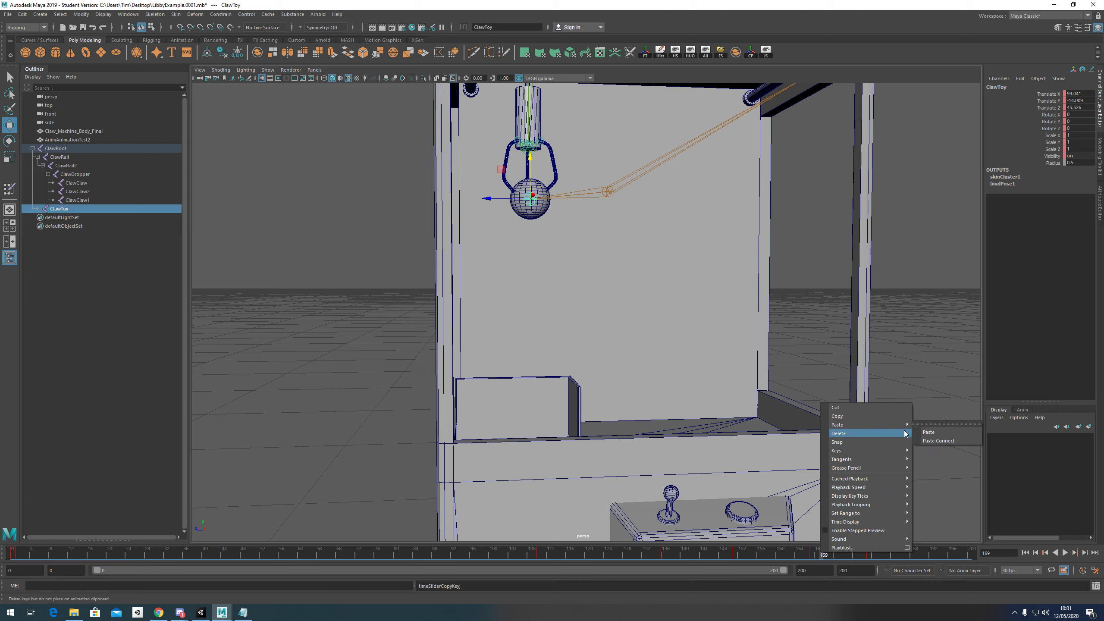
click(929, 432)
click(812, 555)
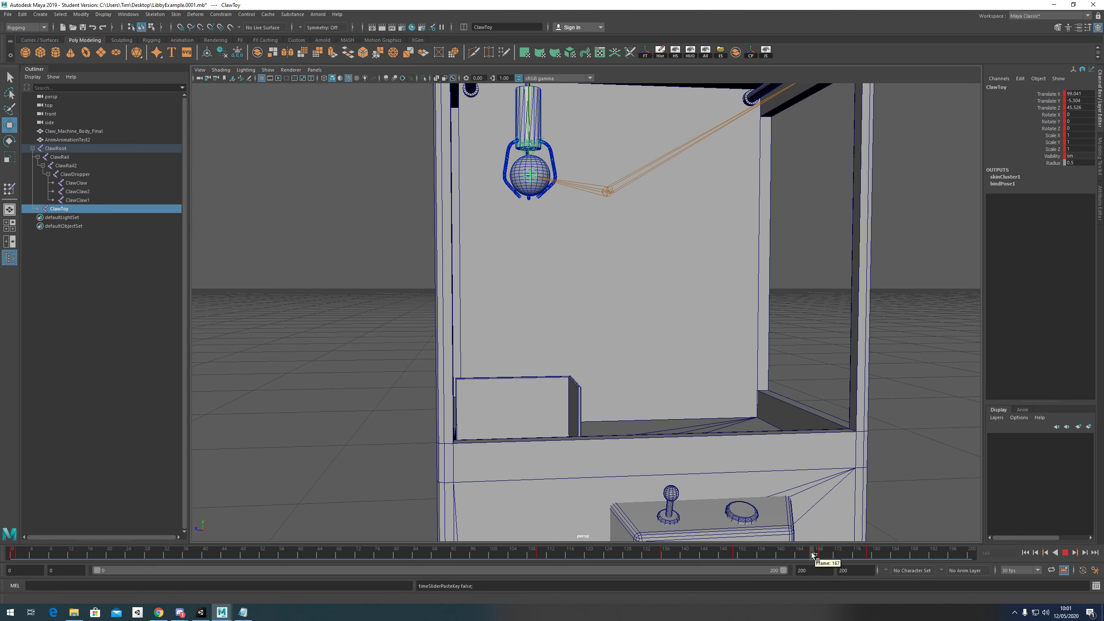
drag(812, 555, 828, 557)
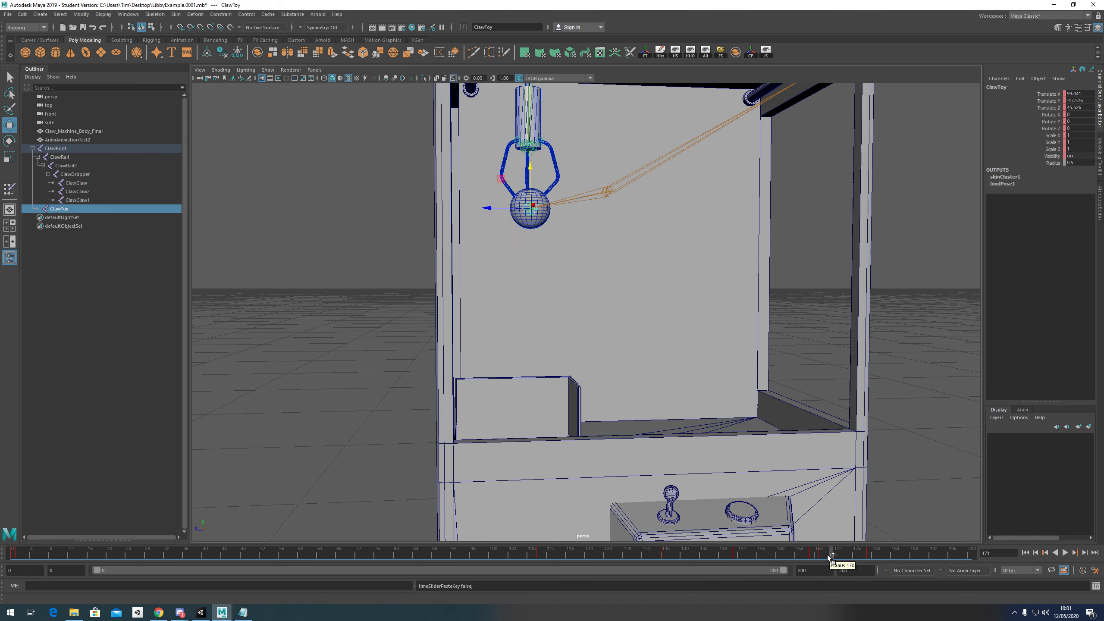
- Shift the pasted ClawToy hold keyframe to about frame 171 and check the release by playback
click(823, 555)
double_click(823, 556)
click(823, 556)
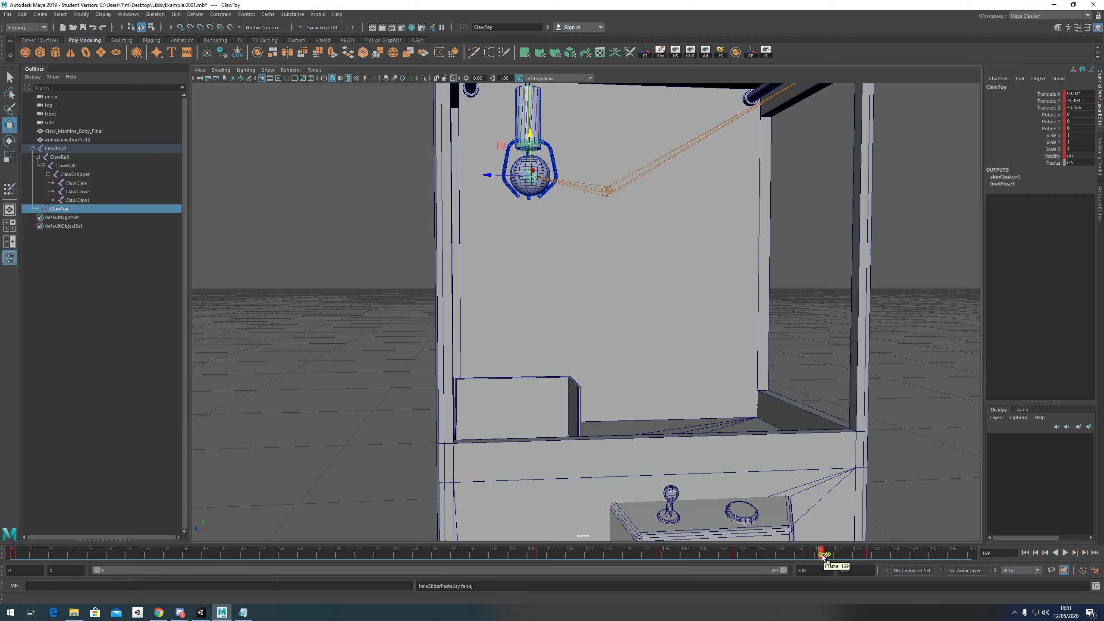
key(alt+v)
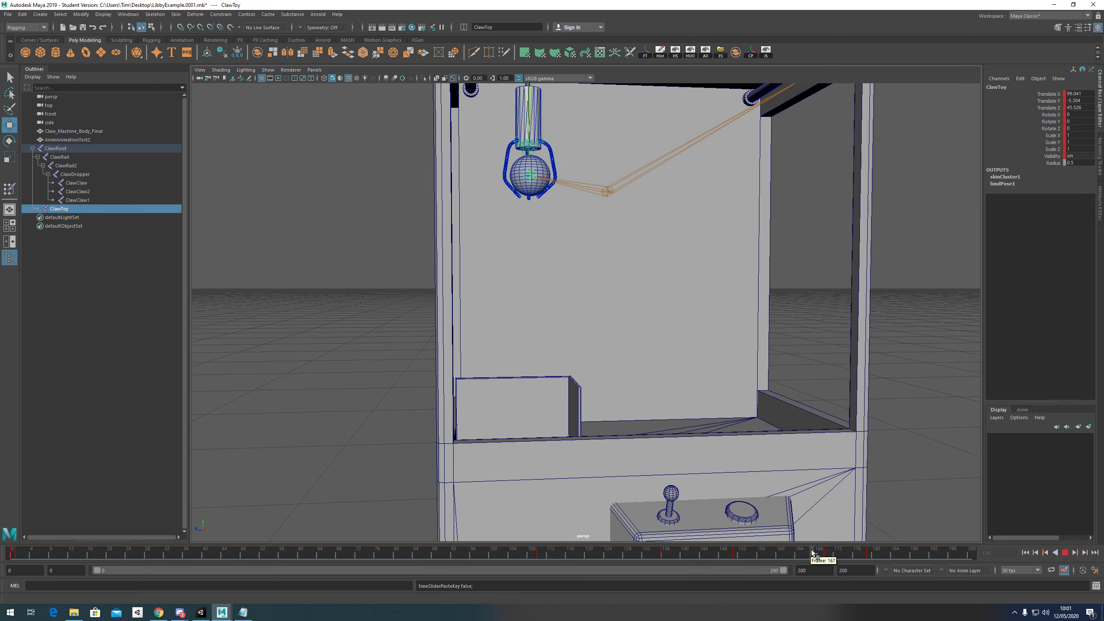
drag(812, 551, 883, 557)
click(828, 556)
- Move the ClawToy keyframe at the end of the drop to about frame 185, playing the animation back to check the fall's speed
click(869, 556)
double_click(870, 556)
click(870, 556)
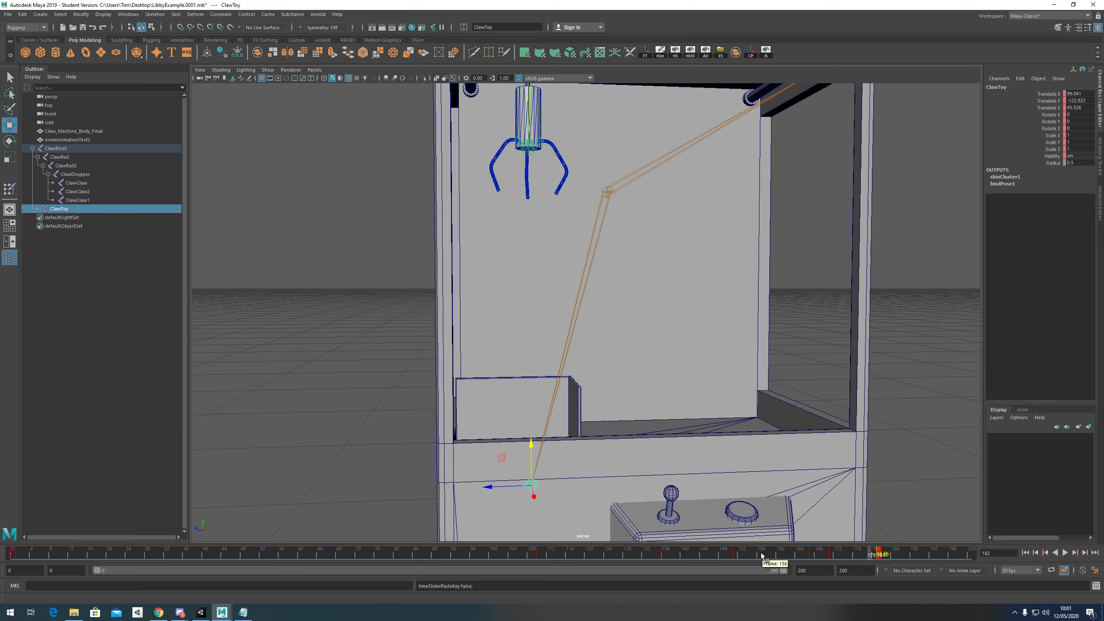
drag(762, 555, 653, 557)
click(1065, 553)
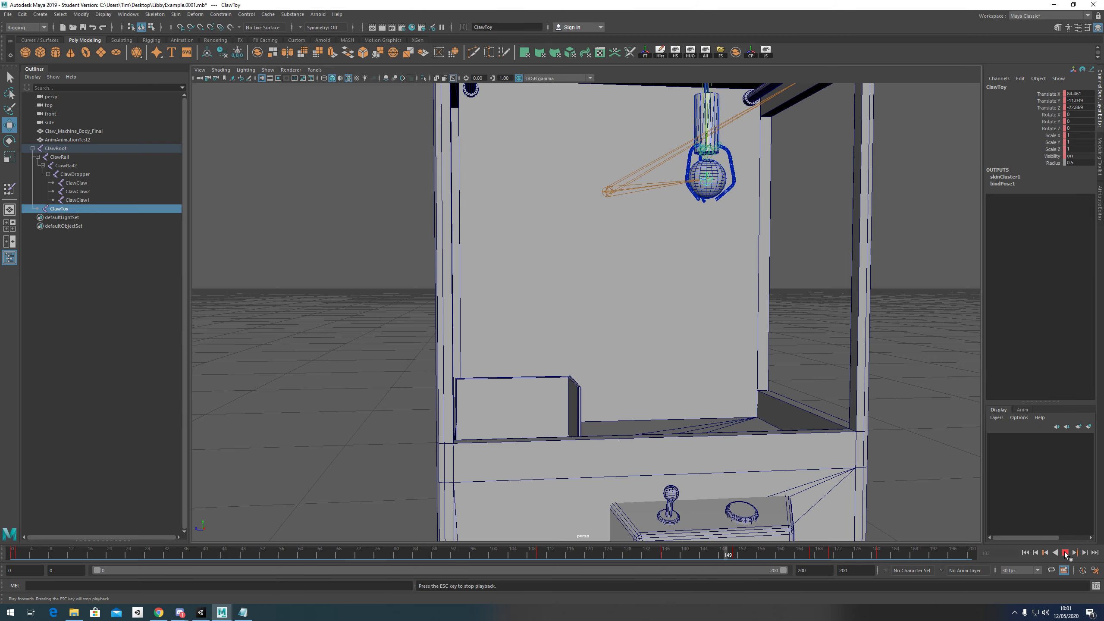
click(1065, 553)
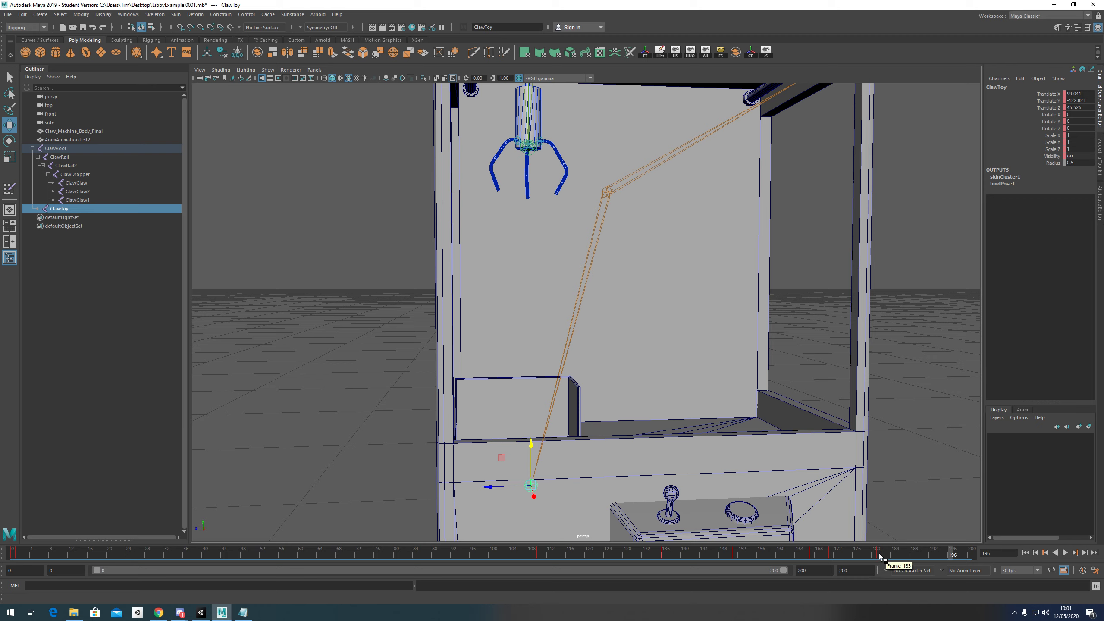
click(880, 557)
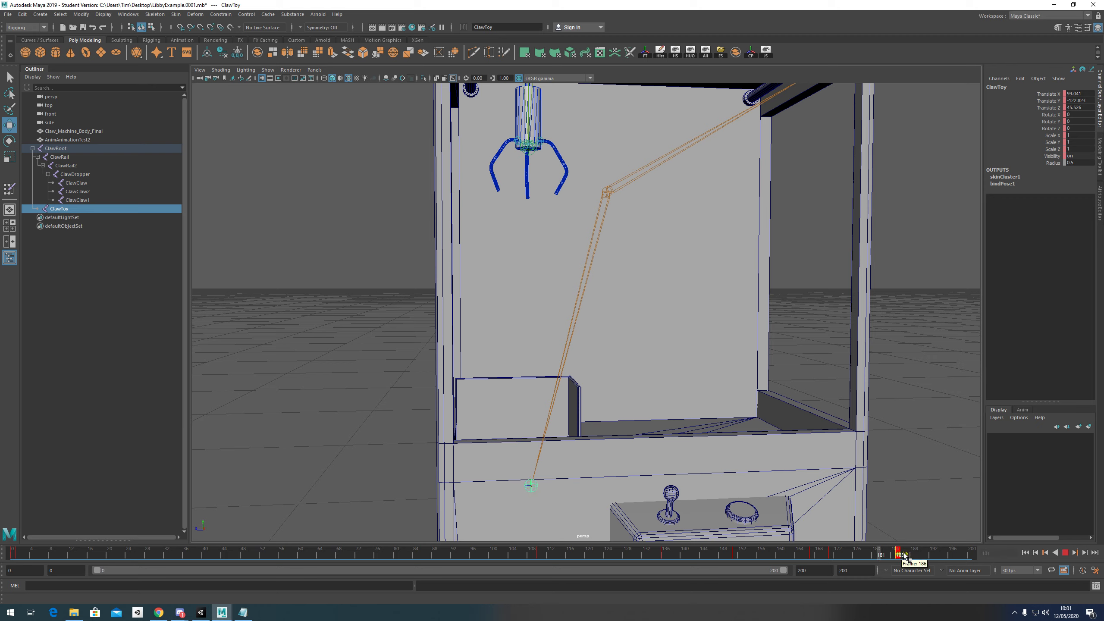
click(599, 555)
click(1065, 552)
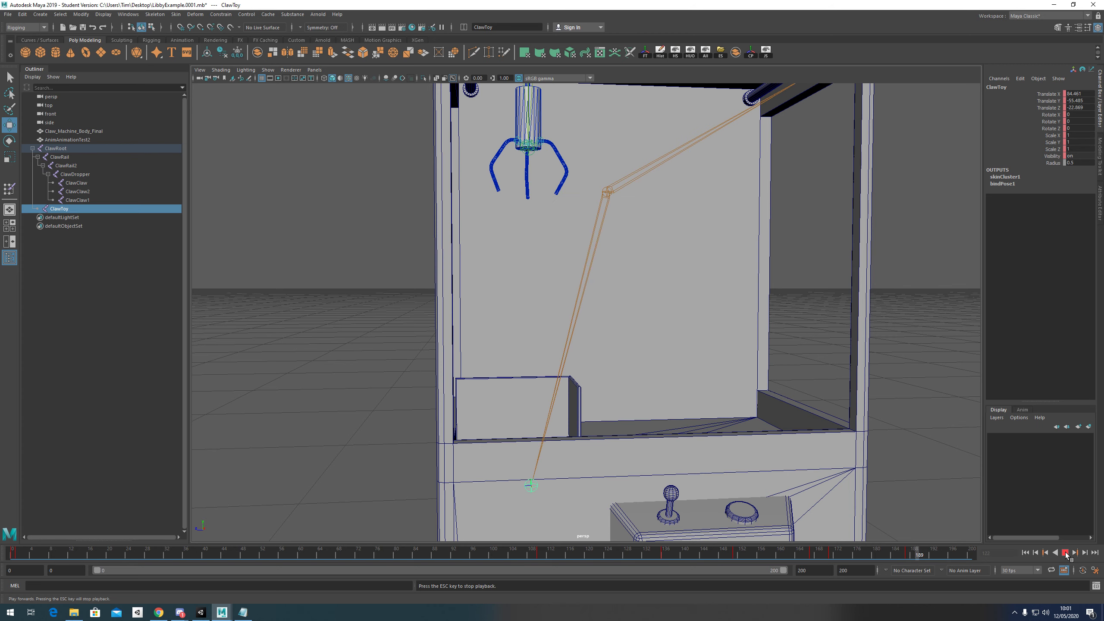
click(1065, 553)
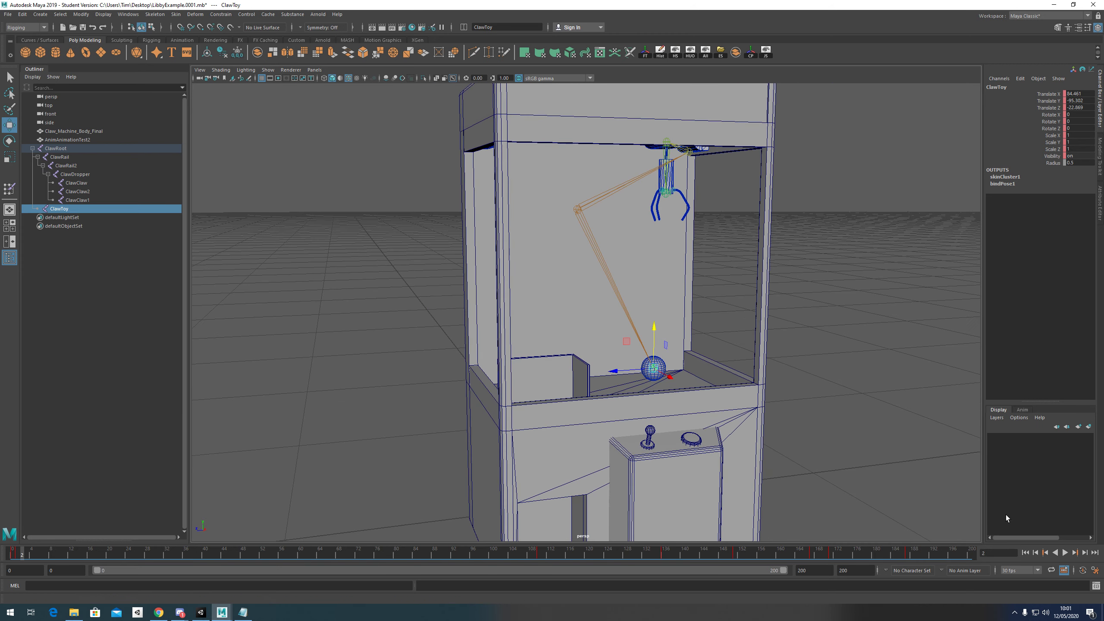
- Deselect the joints, turn off the wireframe overlay on the shaded model, and play the whole animation from the start
click(868, 463)
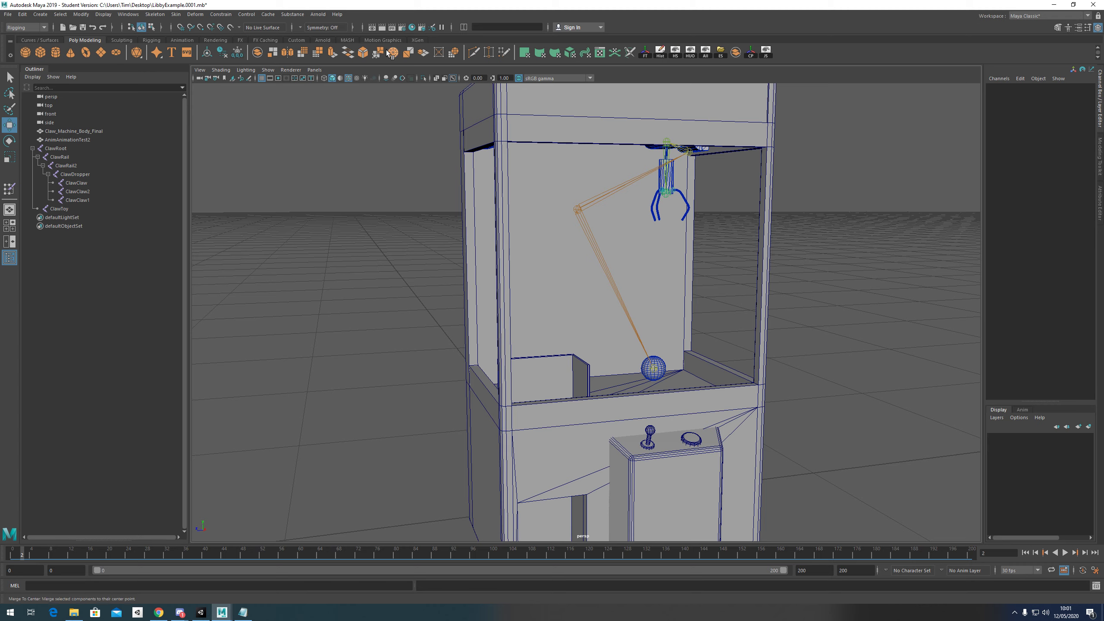
click(349, 79)
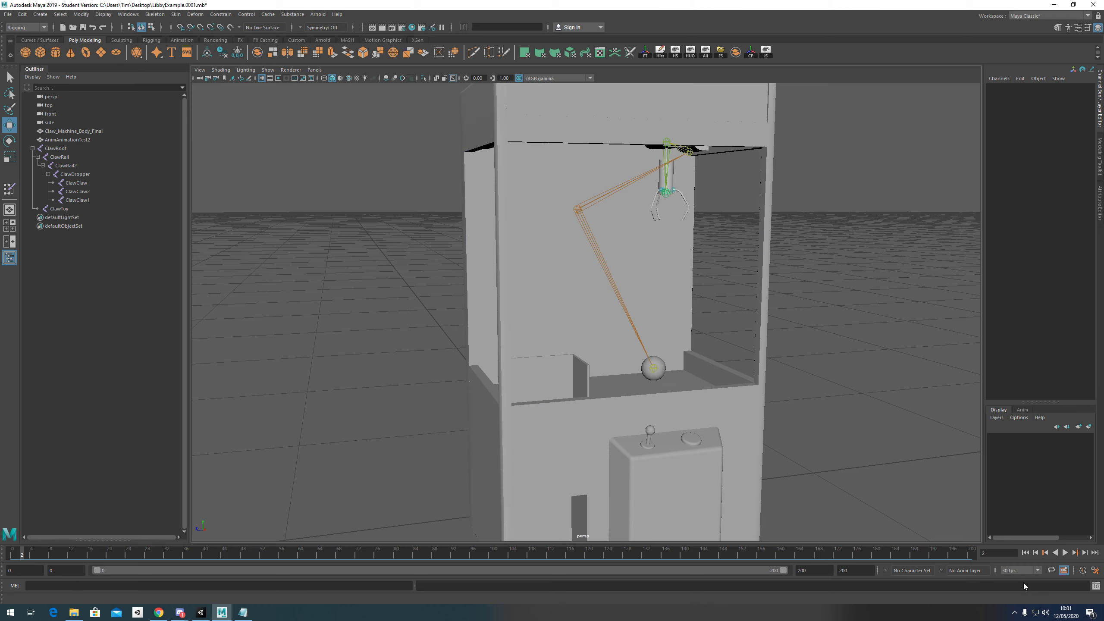
click(1026, 553)
click(1064, 553)
alt+drag(799, 351, 782, 331)
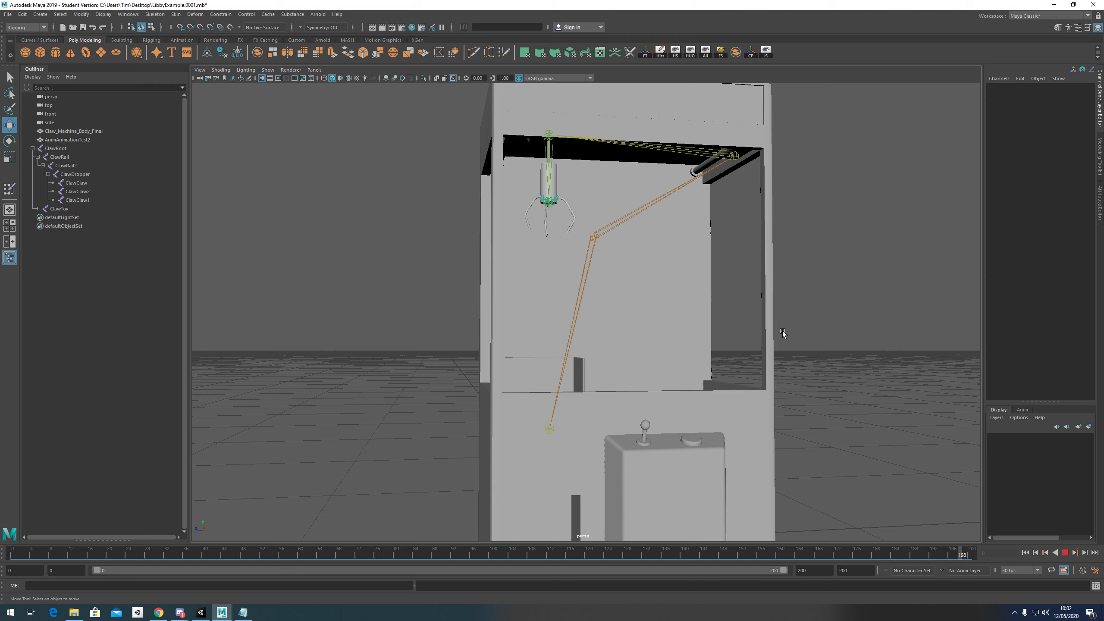
click(1065, 553)
alt+drag(724, 270, 722, 278)
alt+middle_drag(700, 213, 691, 237)
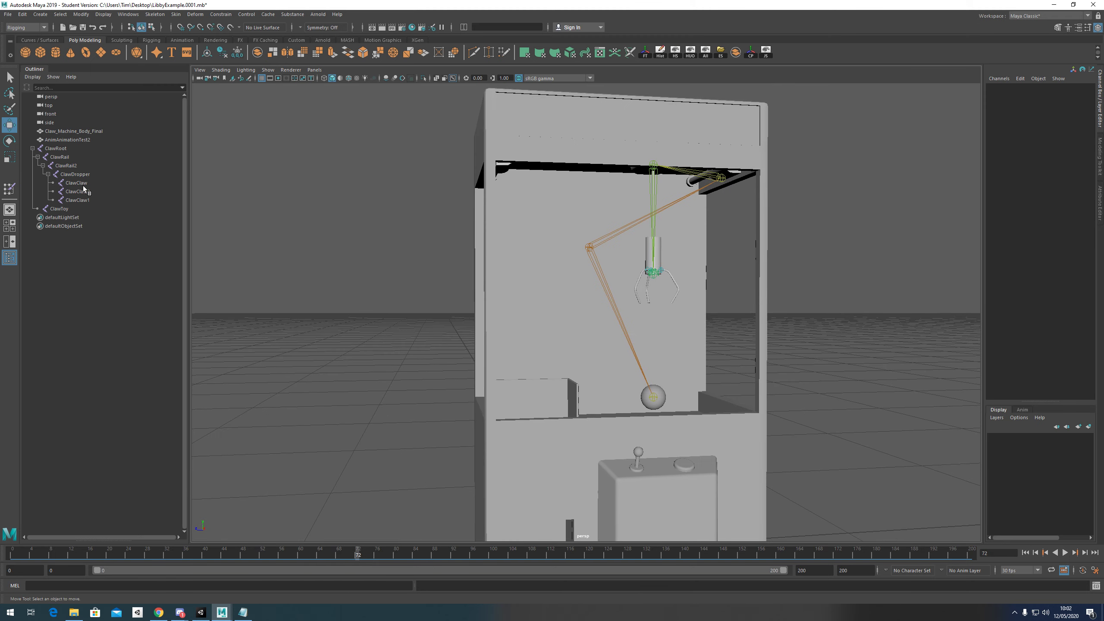
- Select all joints from ClawRoot through ClawToy and step through their keyed poses near frames 1, 34 and 60
click(55, 148)
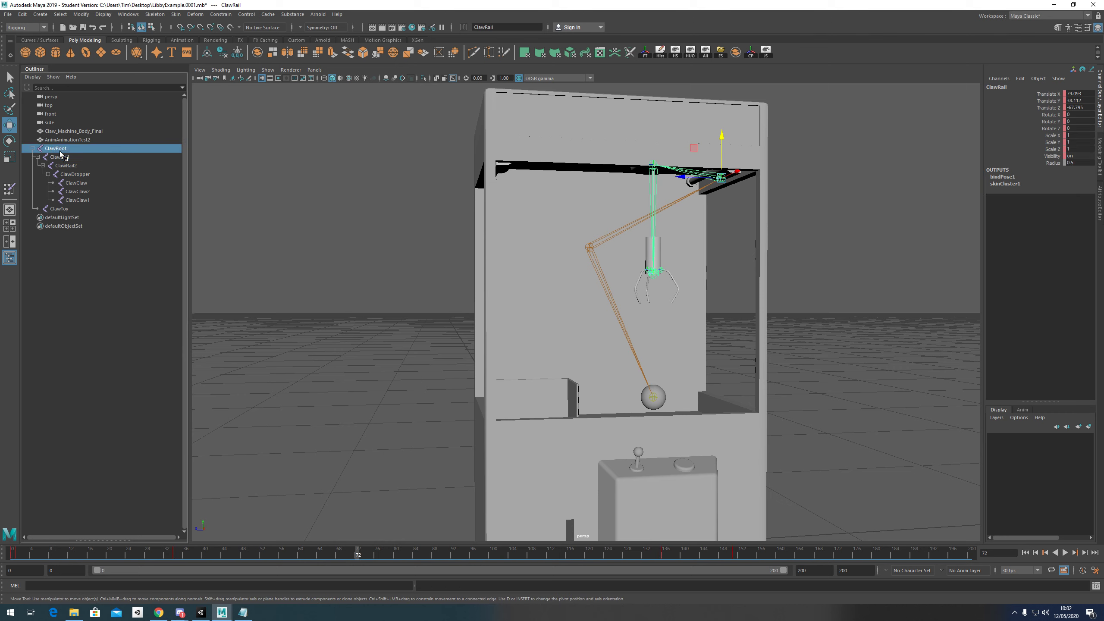
shift+click(61, 209)
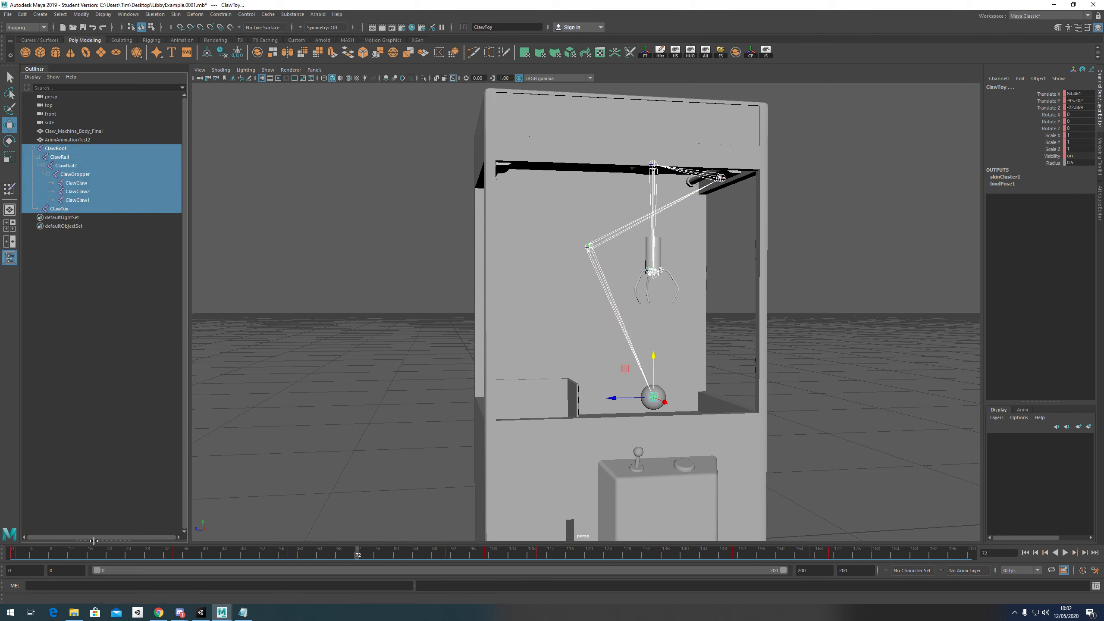
click(17, 557)
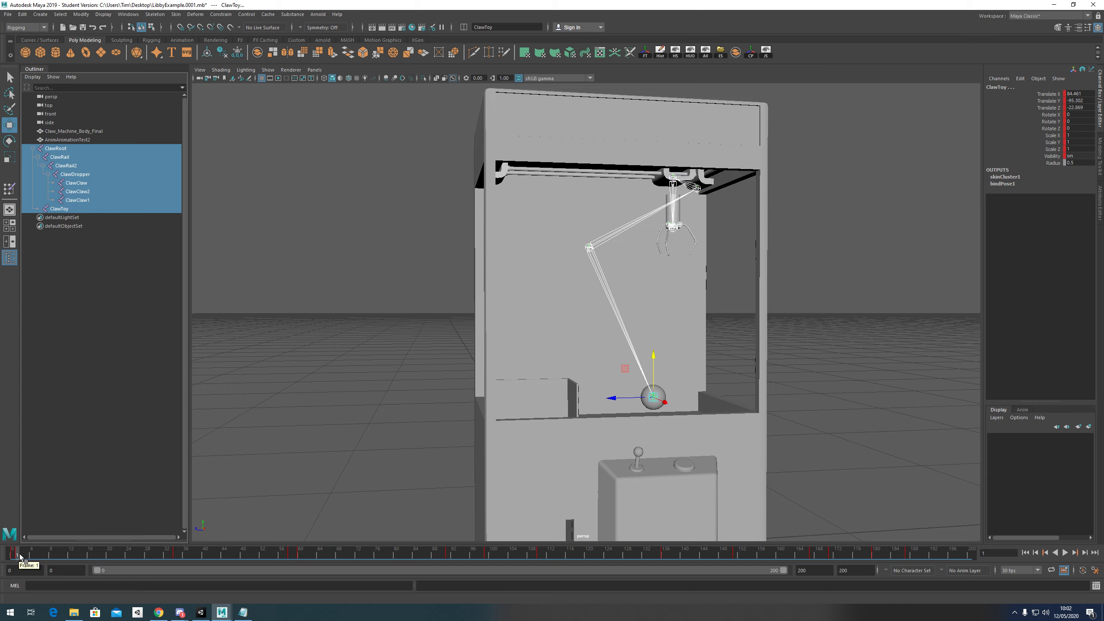
click(174, 554)
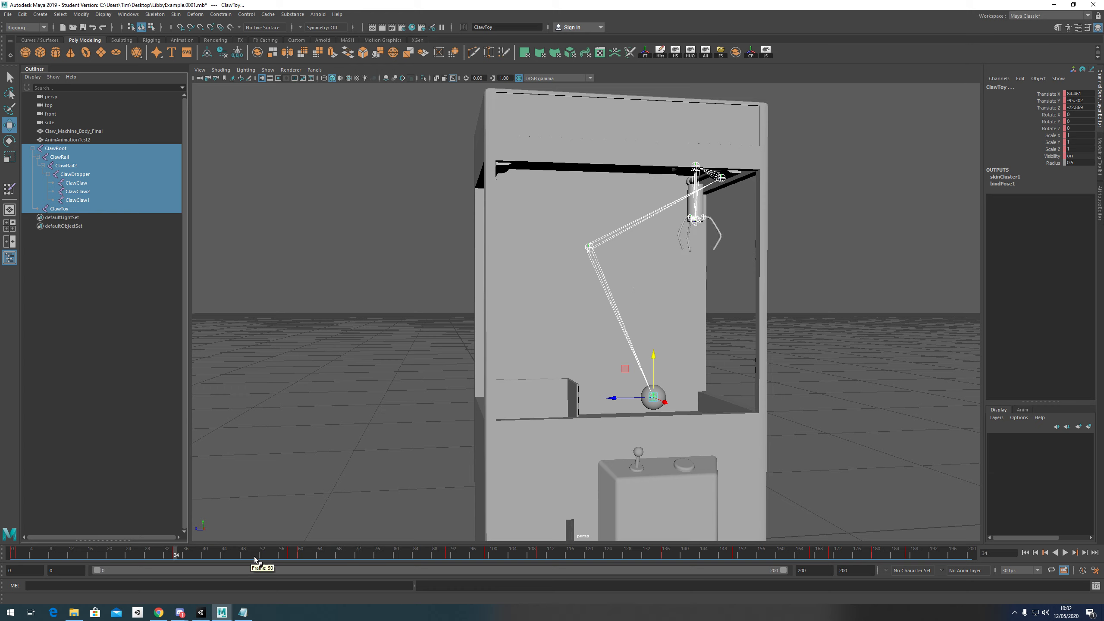
click(289, 554)
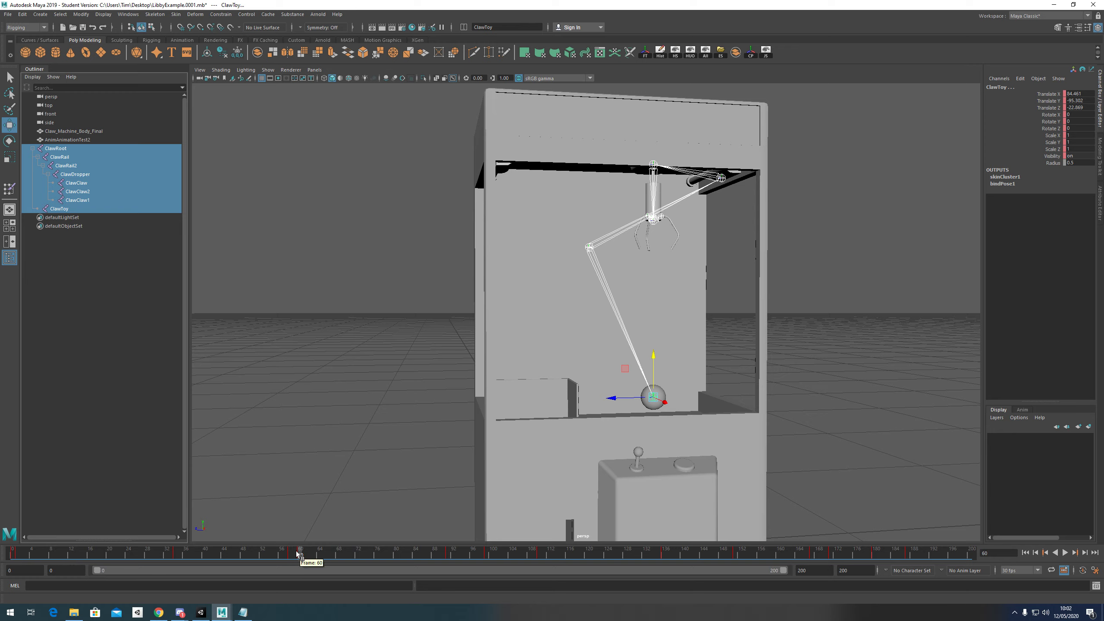
- Select ClawToy, ClawRoot, ClawRail, ClawRail2 and ClawDropper one at a time to review each joint's keyframes
click(64, 209)
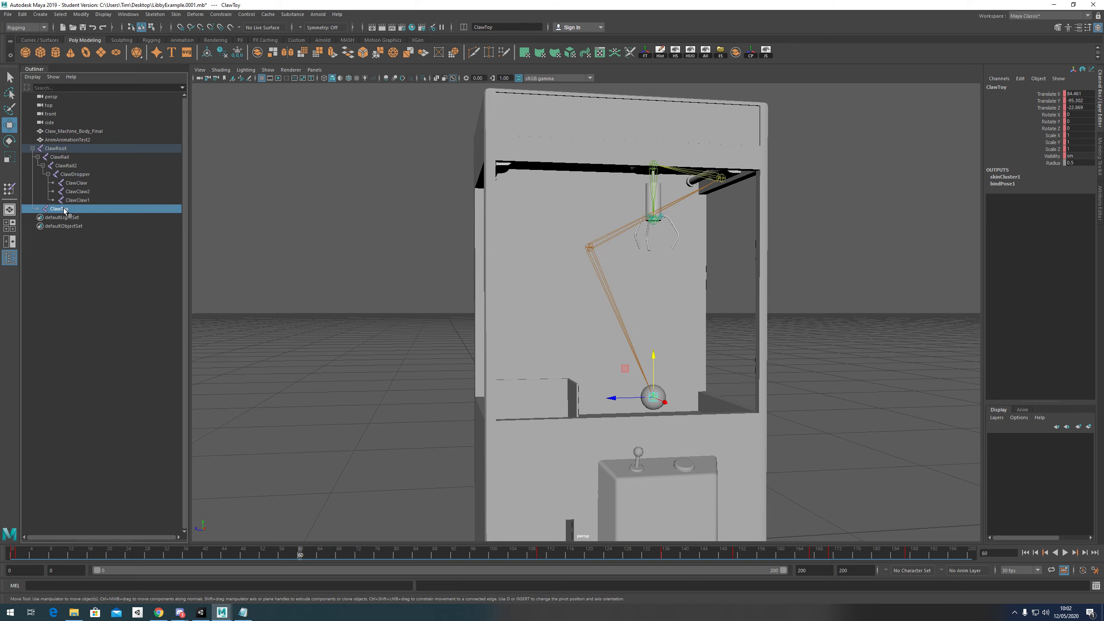
key(Up)
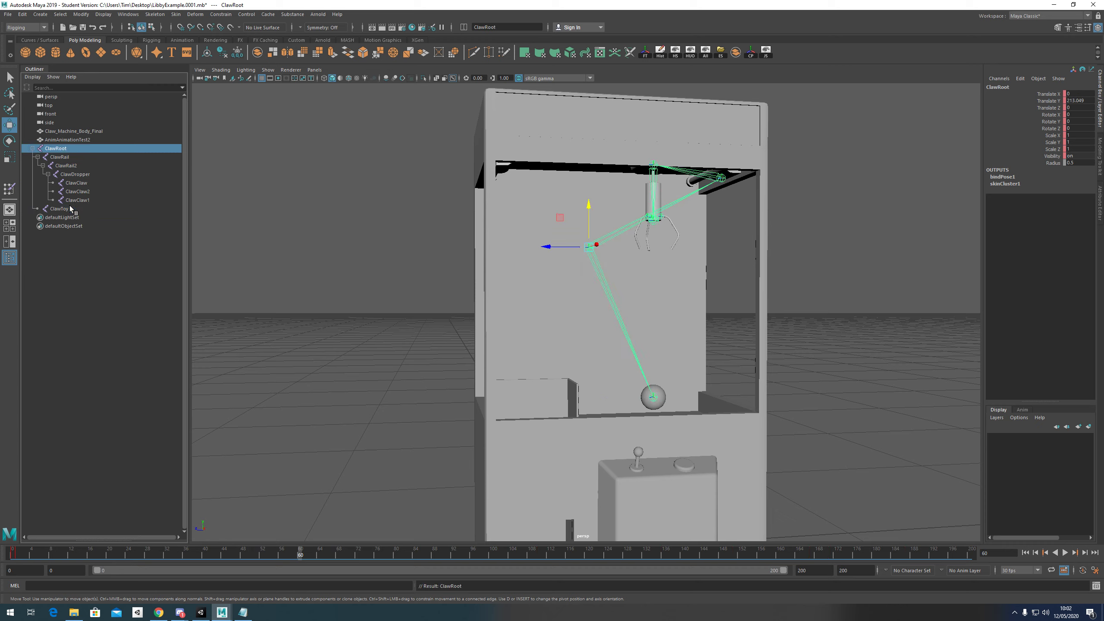
click(64, 157)
click(73, 166)
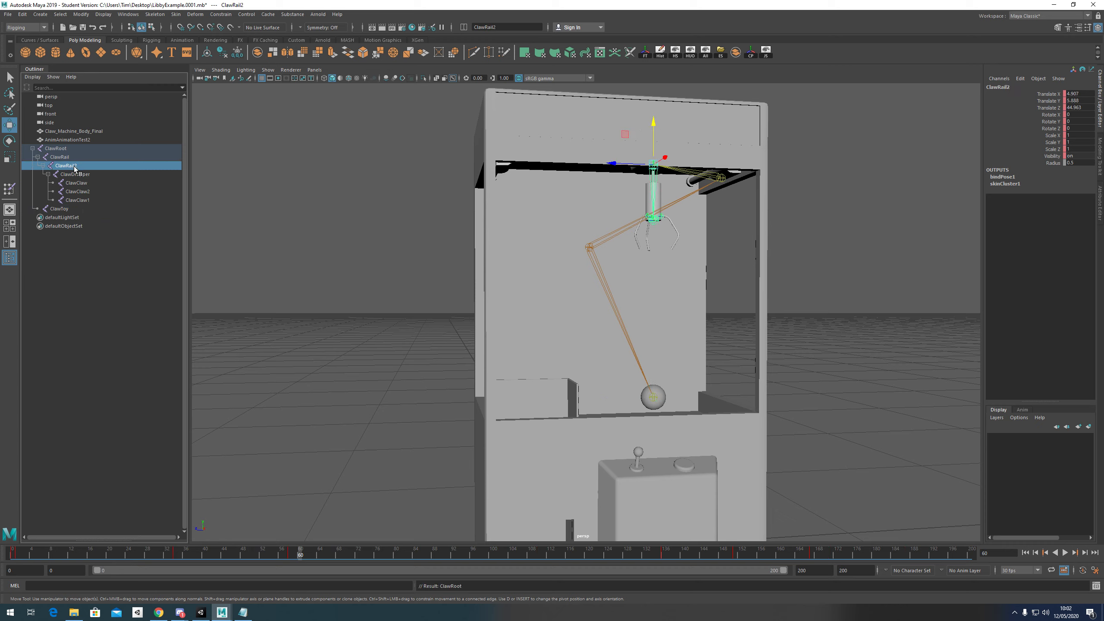
click(75, 174)
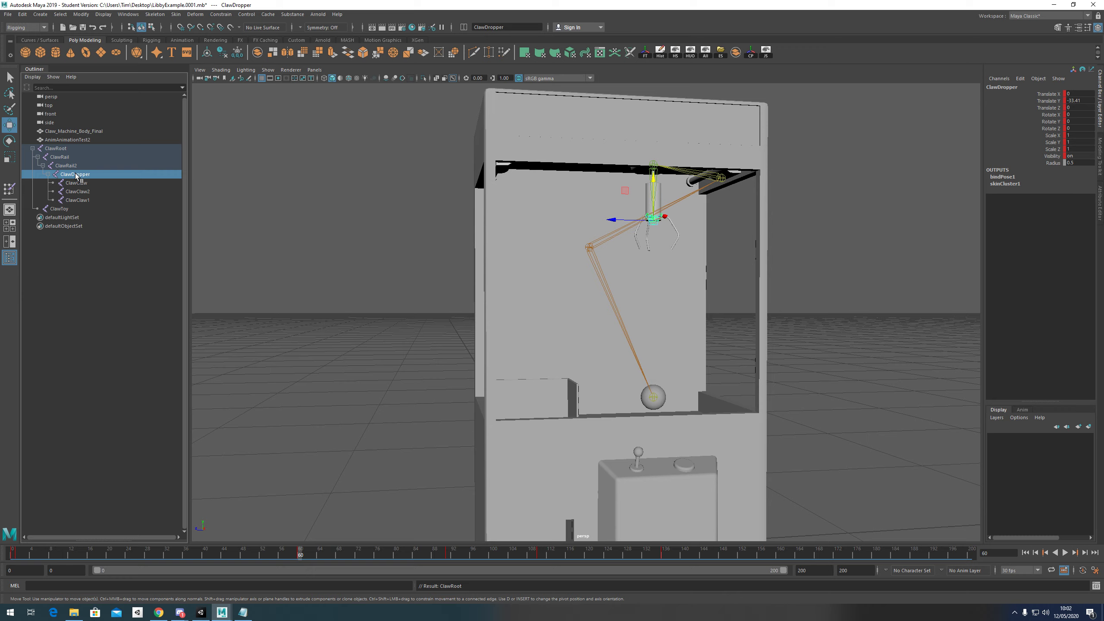